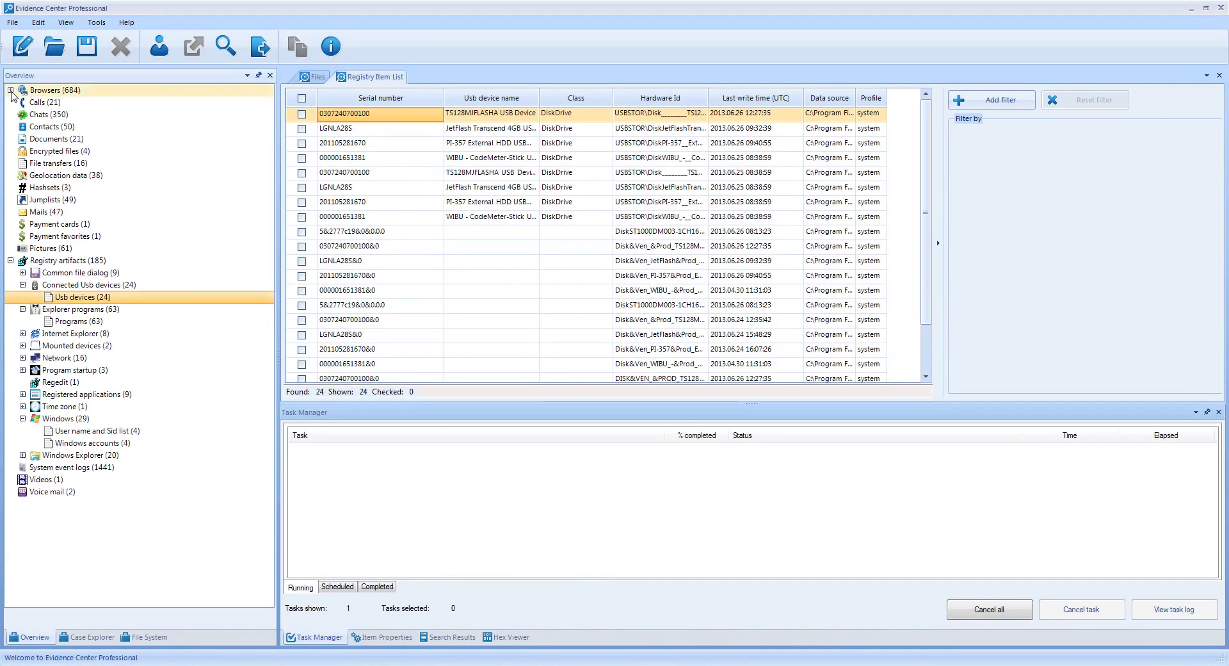
Expand Browsers in the Overview tree and list all 342 recovered URLs
{"action": "double_click", "coordinate": [15, 91]}
{"action": "left_click", "coordinate": [75, 188]}
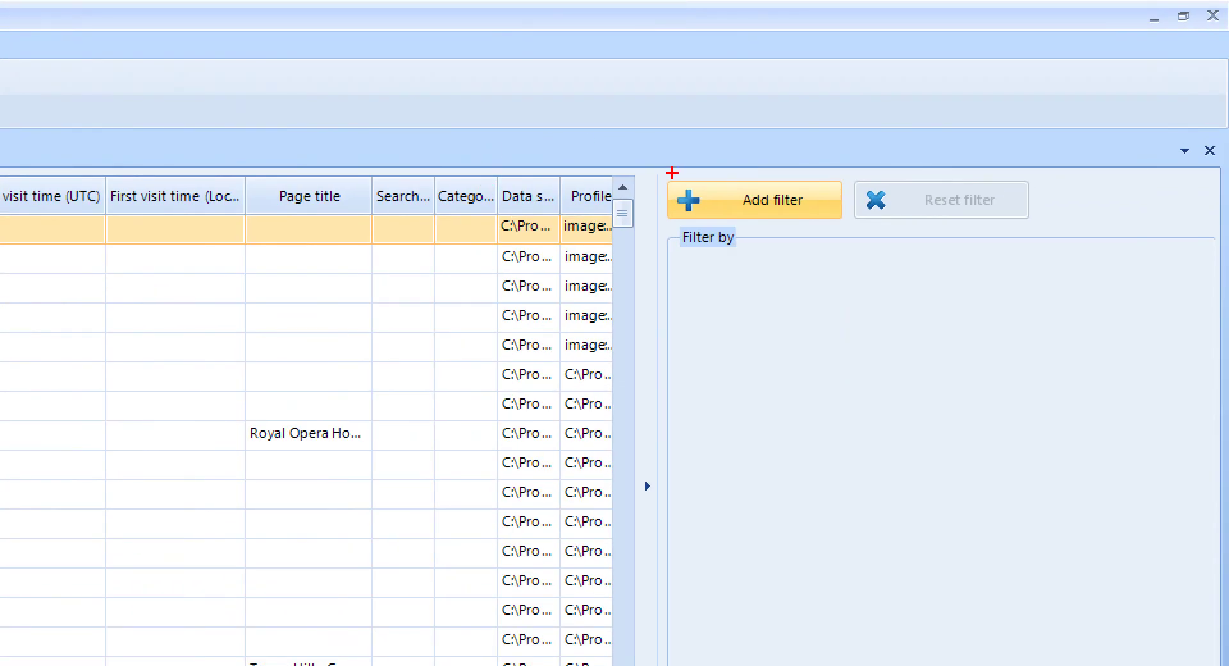
{"action": "left_click_drag", "start_coordinate": [671, 172], "coordinate": [837, 229]}
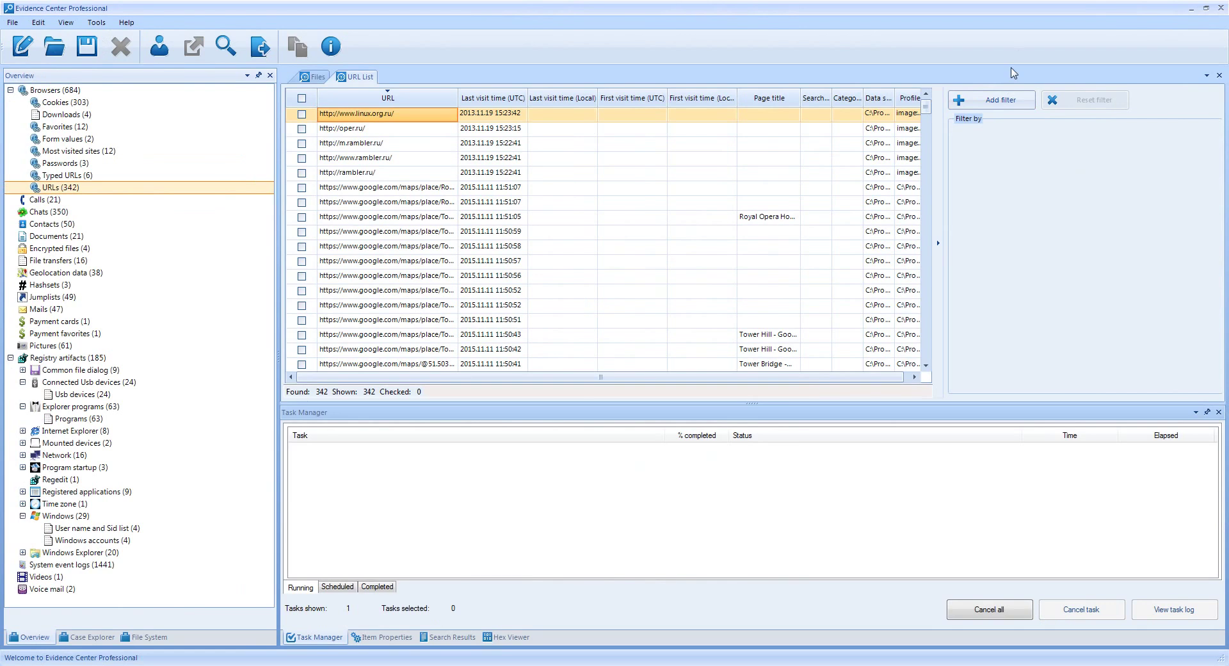
Add a Search engine filter keeping only Google, narrowing the list to 24 URLs
{"action": "left_click", "coordinate": [772, 205]}
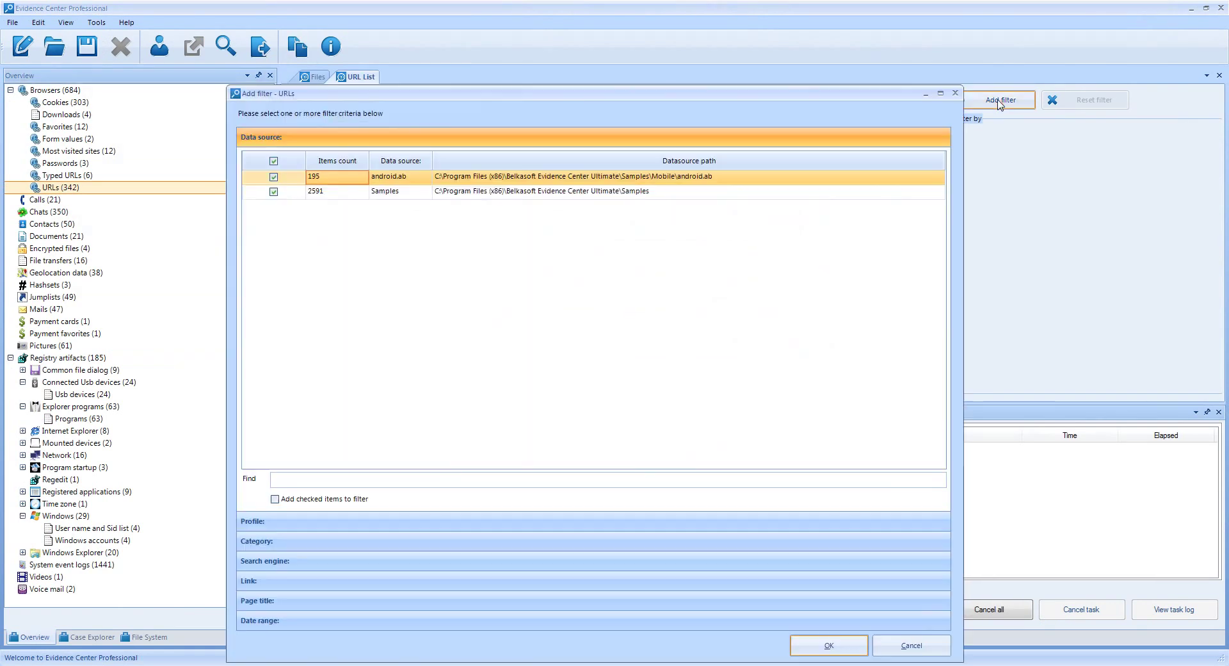
{"action": "left_click", "coordinate": [274, 567]}
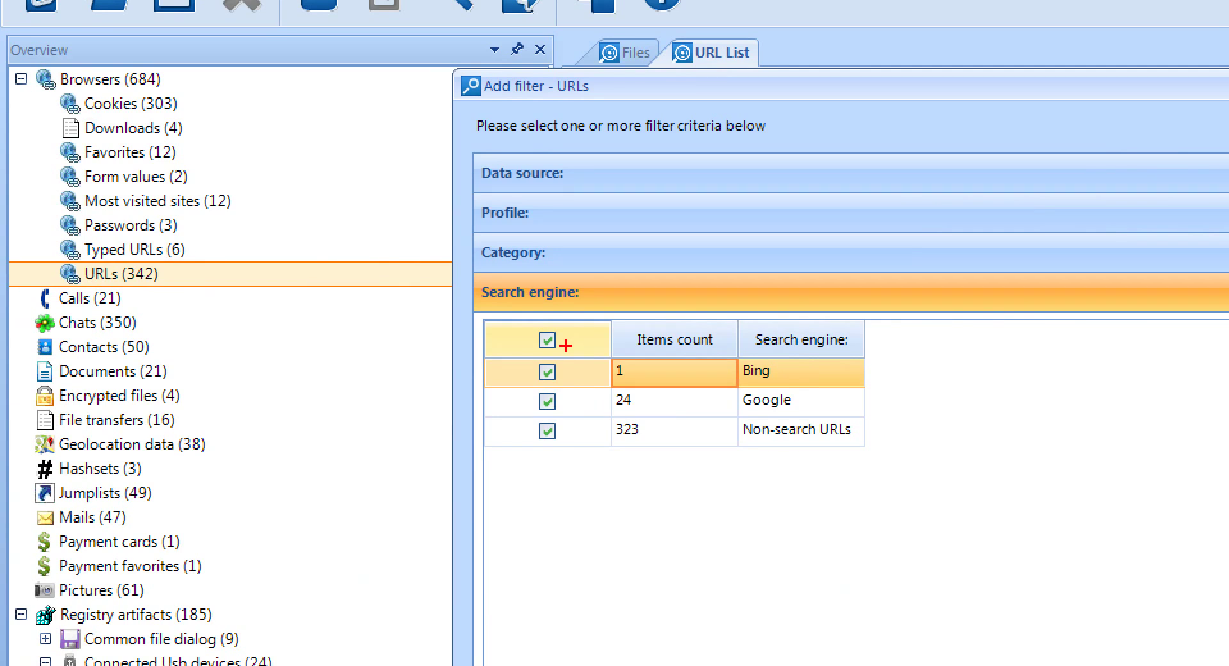
{"action": "mouse_move", "coordinate": [577, 367]}
{"action": "left_mouse_down"}
{"action": "mouse_move", "coordinate": [596, 384]}
{"action": "mouse_move", "coordinate": [817, 437]}
{"action": "left_mouse_up"}
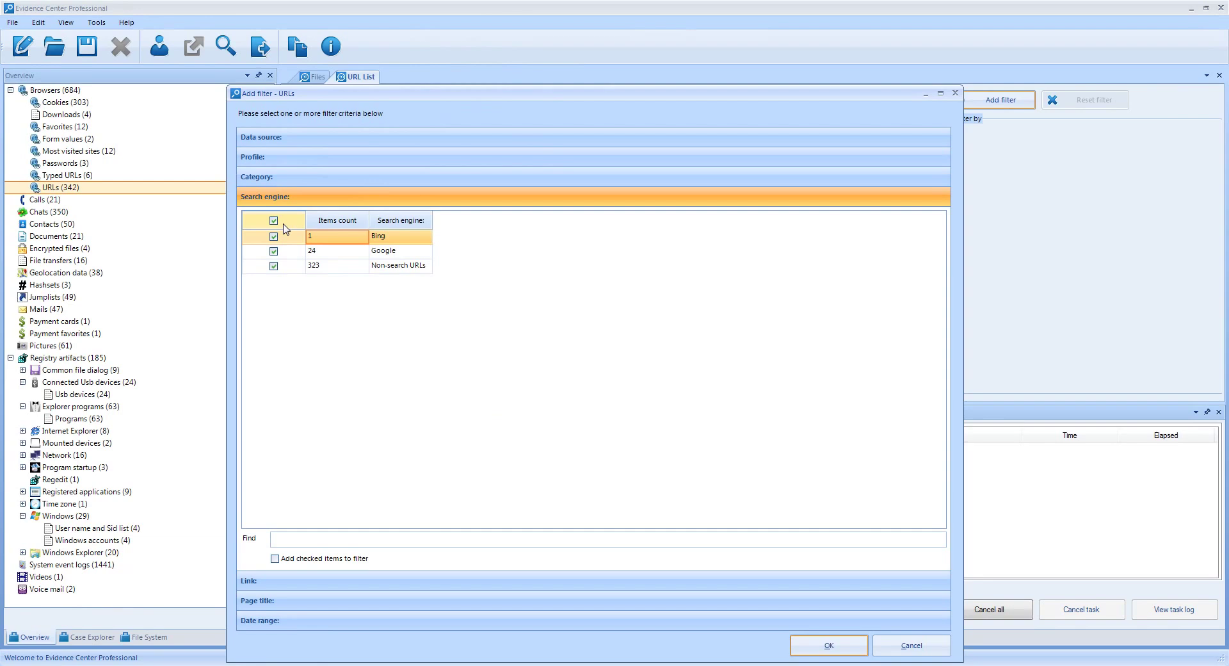
{"action": "left_click", "coordinate": [274, 221]}
{"action": "left_click", "coordinate": [273, 251]}
{"action": "left_click", "coordinate": [817, 648]}
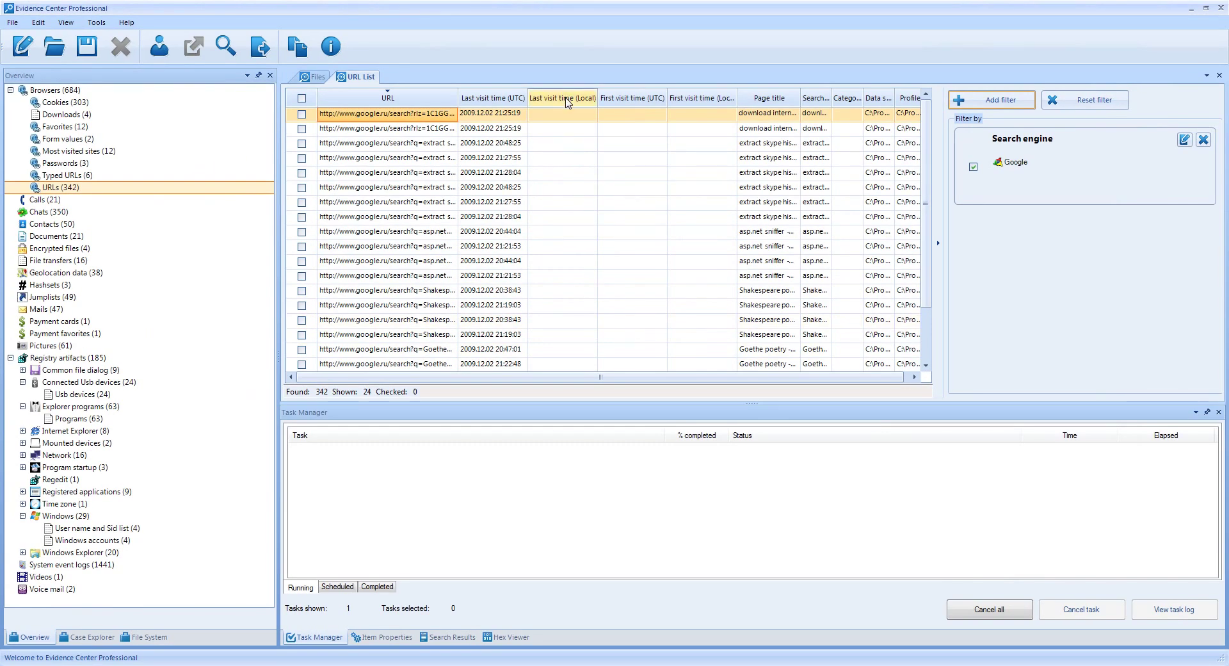
Hide the Last visit time (Local), First visit time (UTC) and First visit time (Local) columns
{"action": "right_click", "coordinate": [567, 102]}
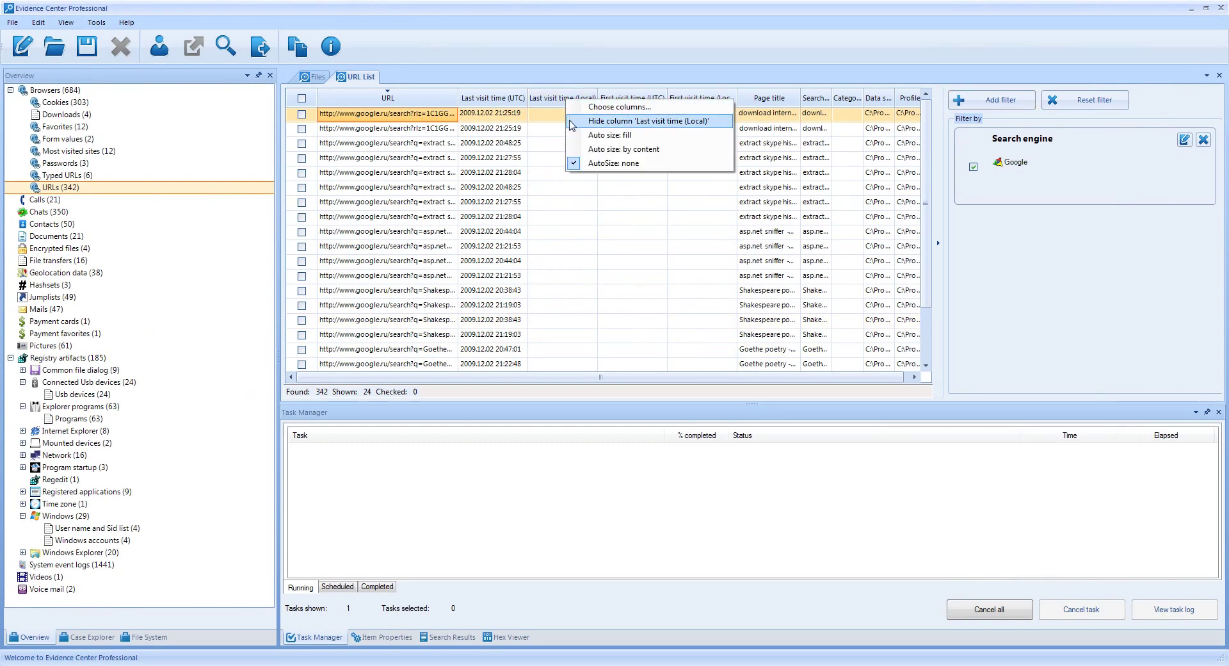
{"action": "left_click", "coordinate": [573, 121]}
{"action": "right_click", "coordinate": [622, 96]}
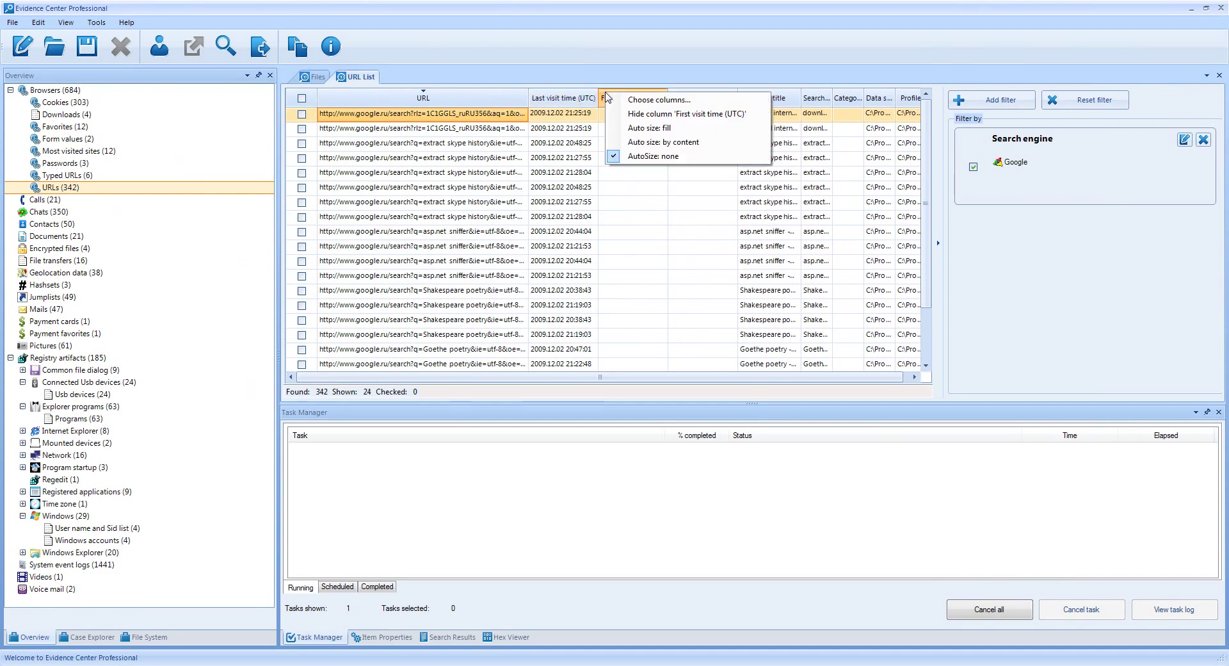
{"action": "left_click", "coordinate": [623, 120]}
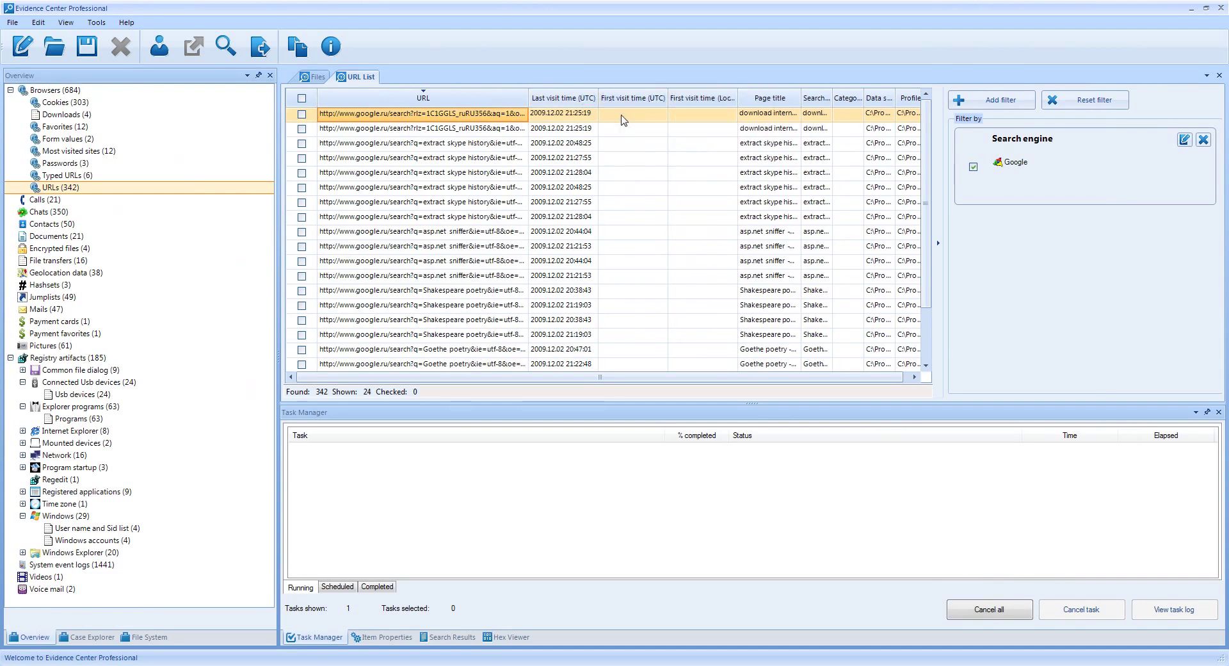
{"action": "right_click", "coordinate": [684, 99]}
{"action": "left_click", "coordinate": [716, 117]}
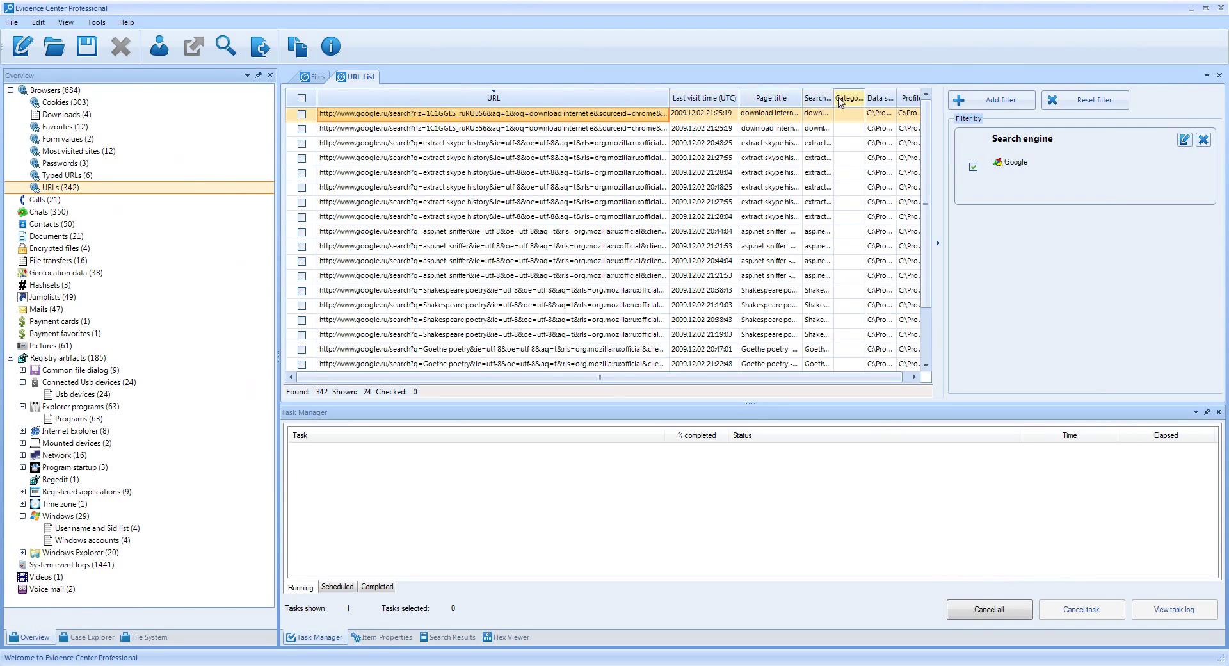
Widen the Search term column to show full phrases like 'extract skype history'
{"action": "left_click_drag", "start_coordinate": [834, 98], "coordinate": [891, 105]}
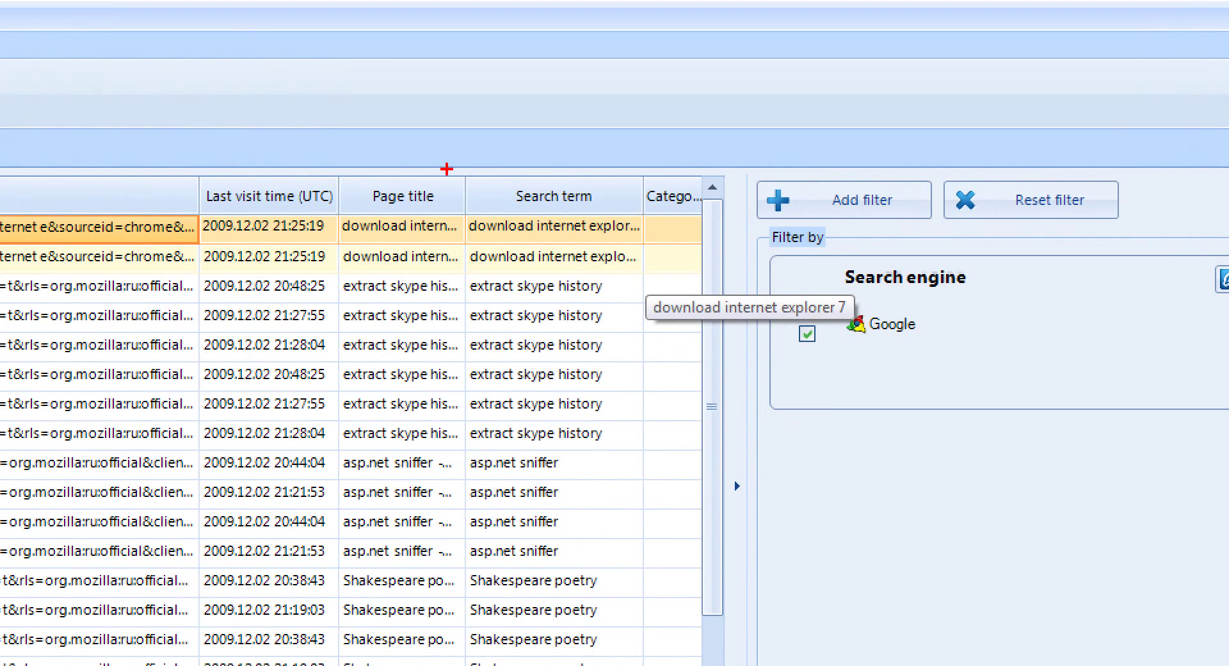
{"action": "mouse_move", "coordinate": [447, 169]}
{"action": "left_mouse_down"}
{"action": "mouse_move", "coordinate": [624, 527]}
{"action": "mouse_move", "coordinate": [632, 617]}
{"action": "left_mouse_up"}
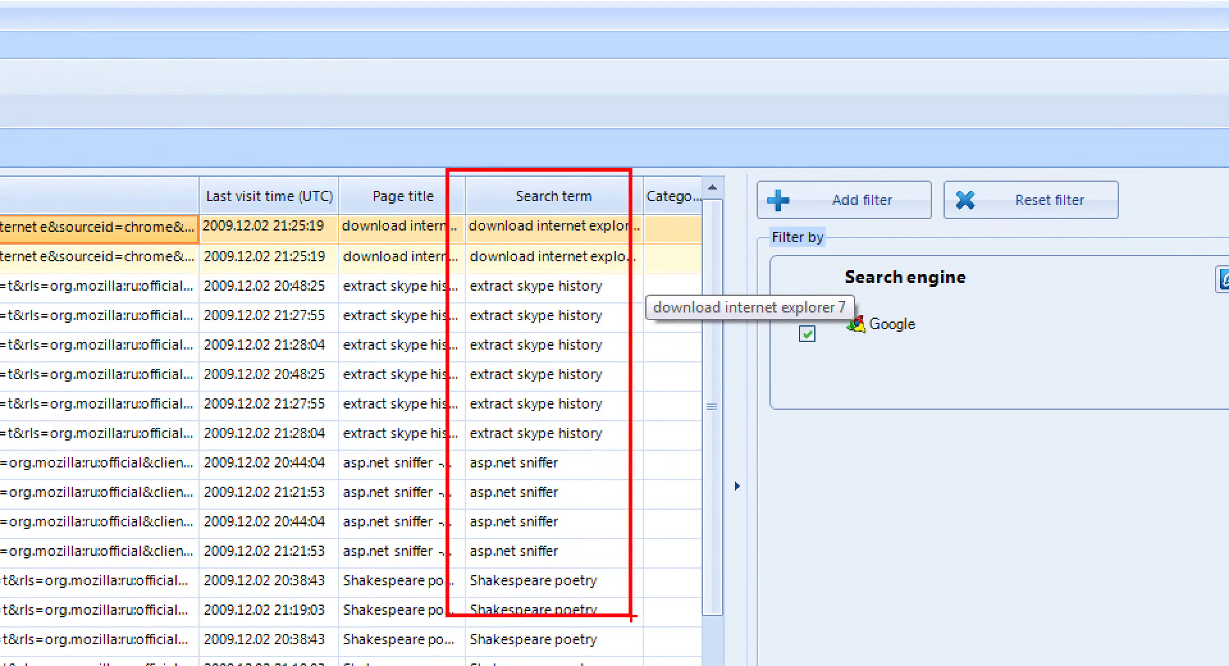
{"action": "key", "text": "Escape"}
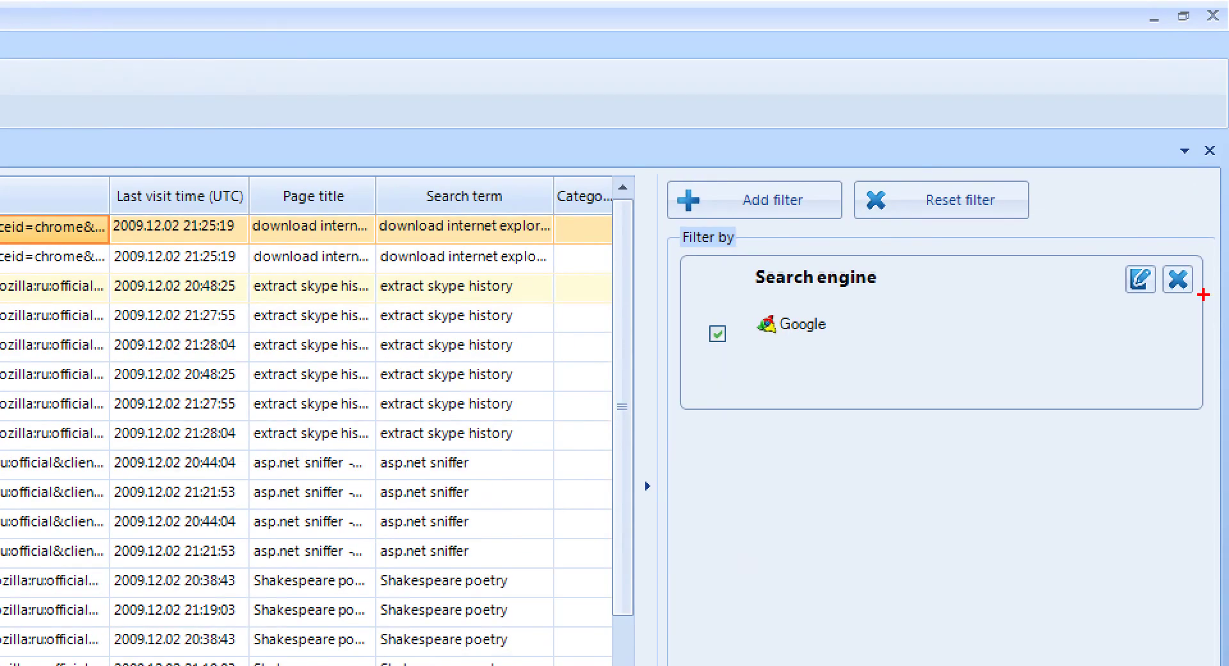
Delete the Google Search engine filter so all 342 URLs reappear
{"action": "left_click_drag", "start_coordinate": [1162, 268], "coordinate": [1202, 299]}
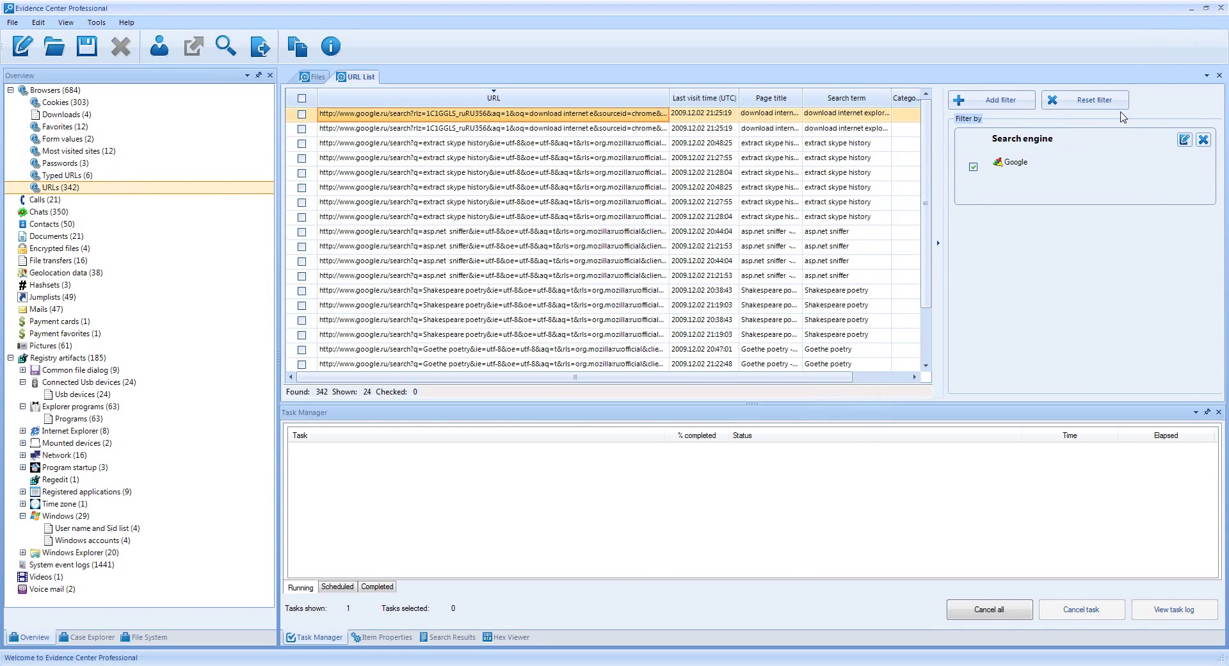
{"action": "left_click", "coordinate": [1204, 140]}
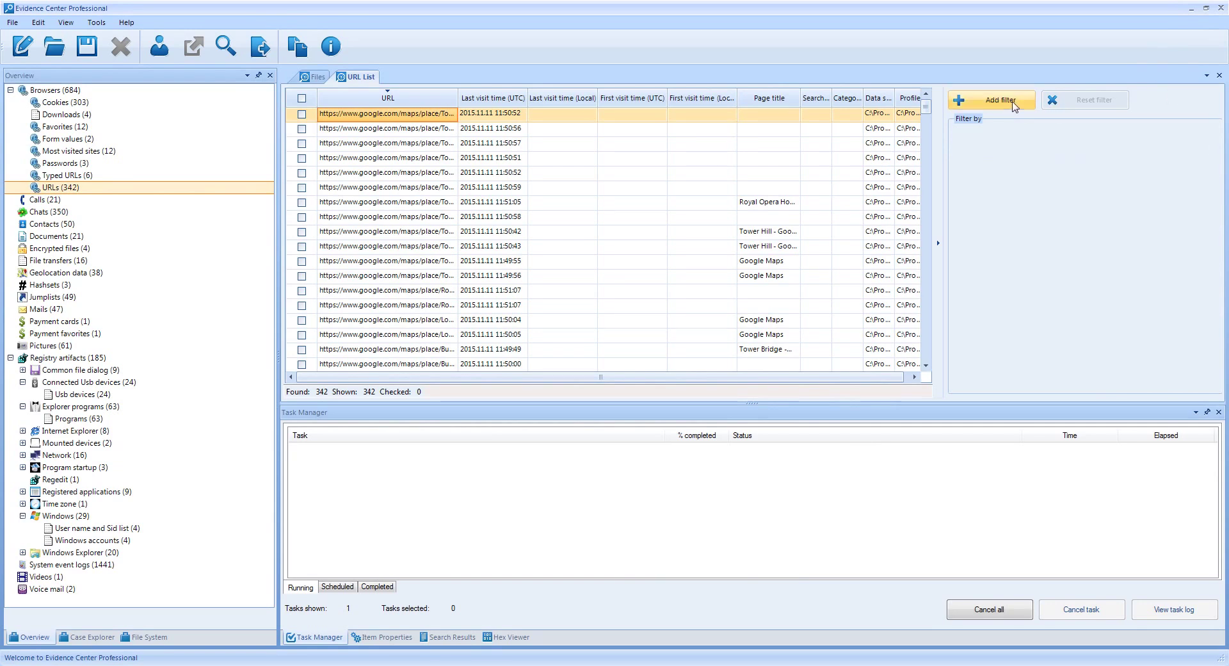
In a new URL filter, leave only the Social networks category checked under Category
{"action": "left_click", "coordinate": [962, 107]}
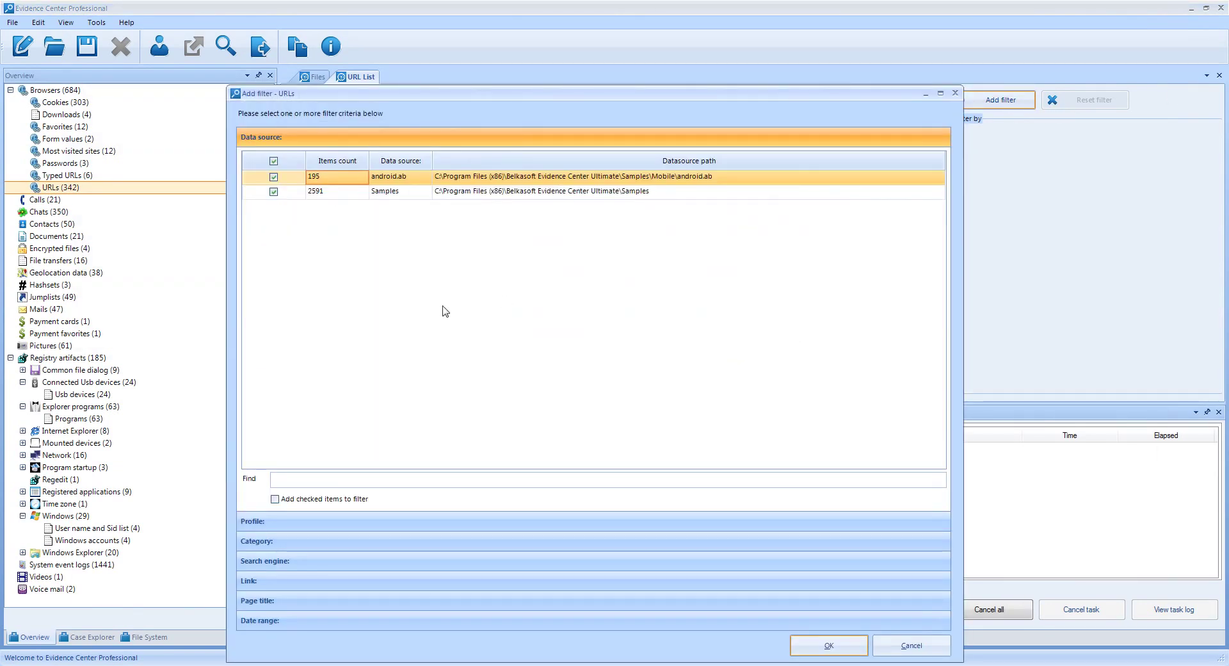
{"action": "left_click", "coordinate": [266, 542]}
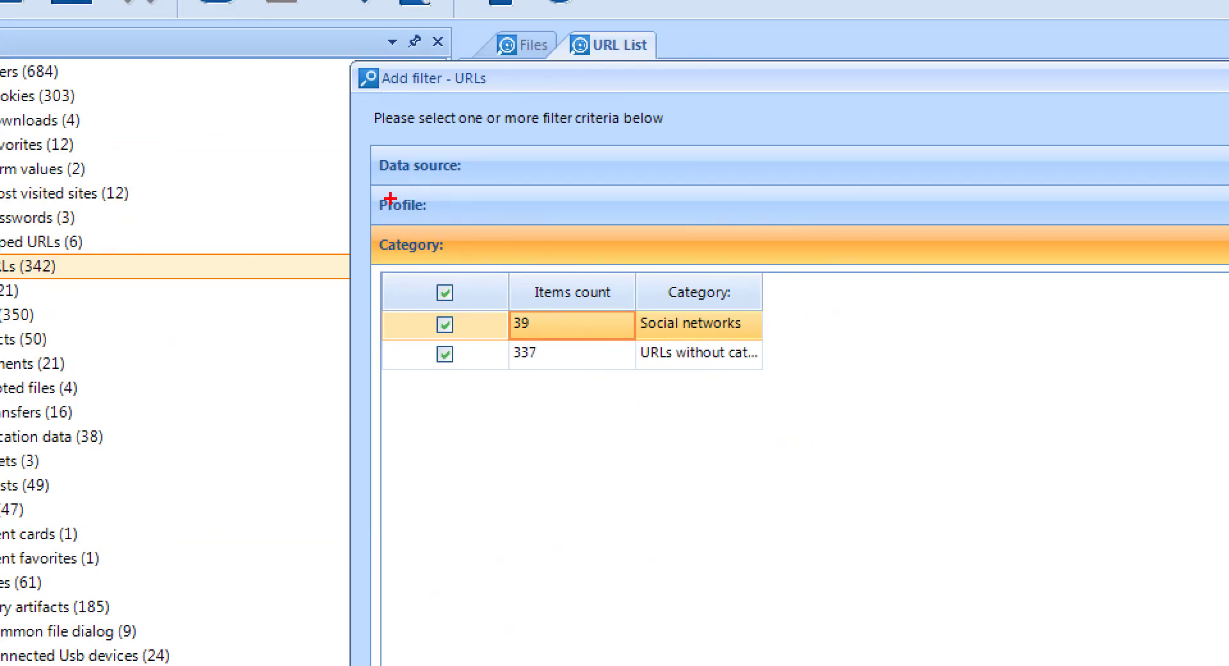
{"action": "left_click_drag", "start_coordinate": [370, 230], "coordinate": [817, 393]}
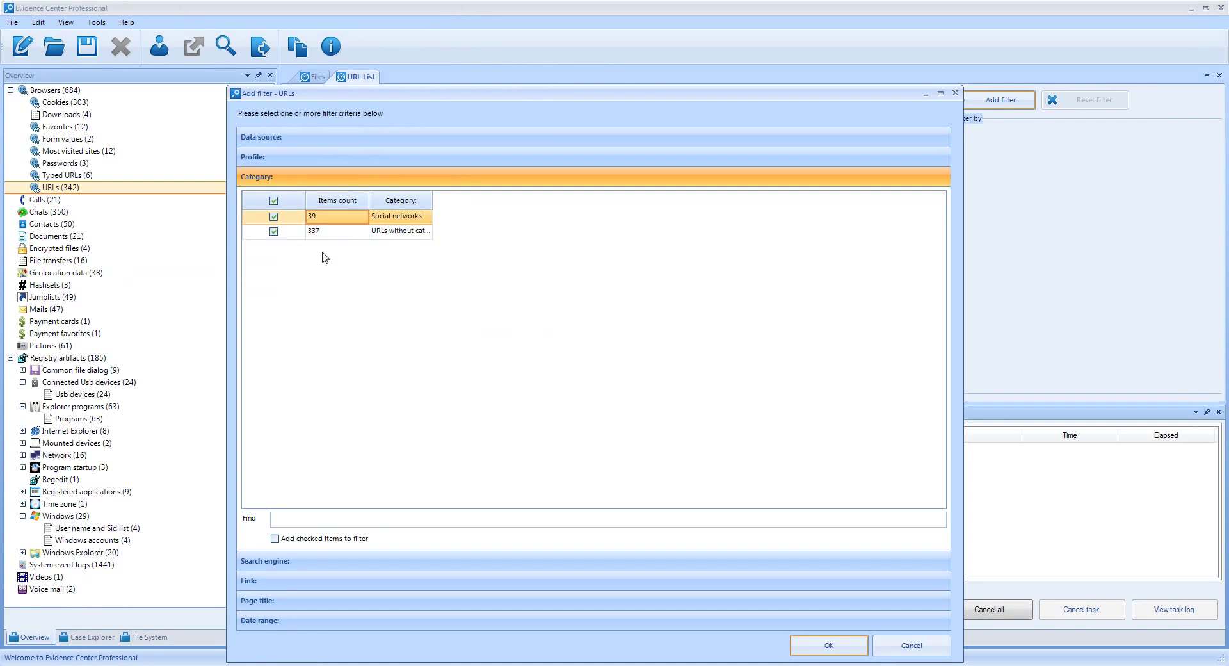
{"action": "left_click", "coordinate": [274, 232]}
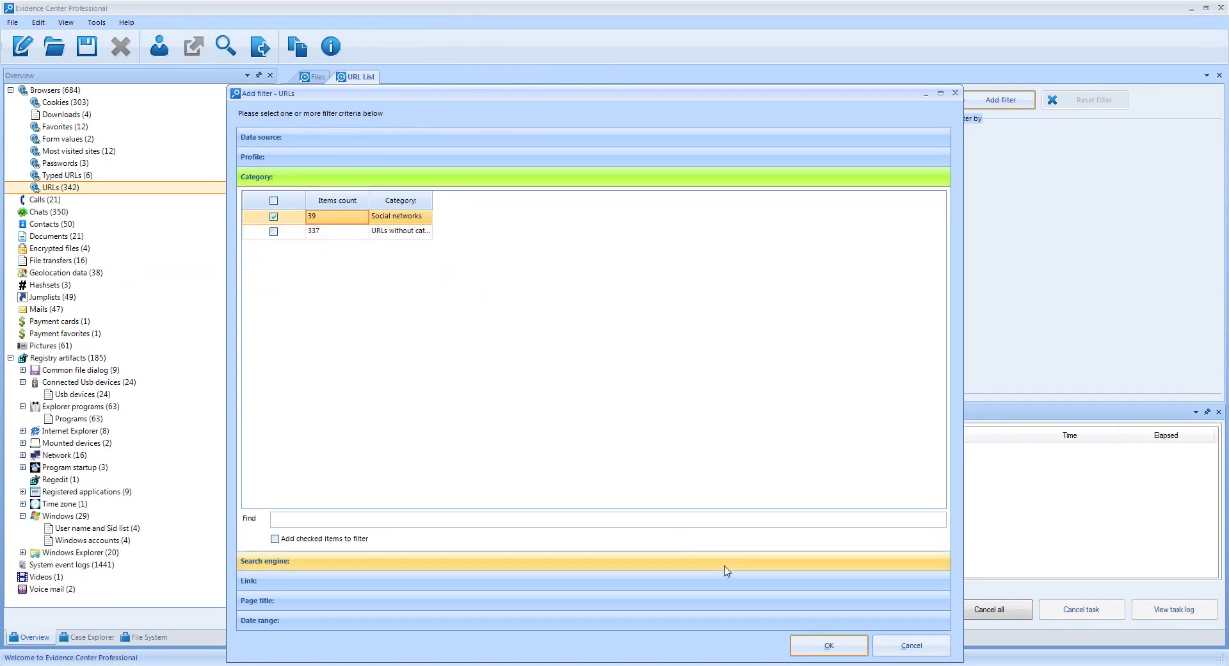
Confirm the Social networks category filter, leaving 38 of 342 URLs listed
{"action": "left_click", "coordinate": [826, 645]}
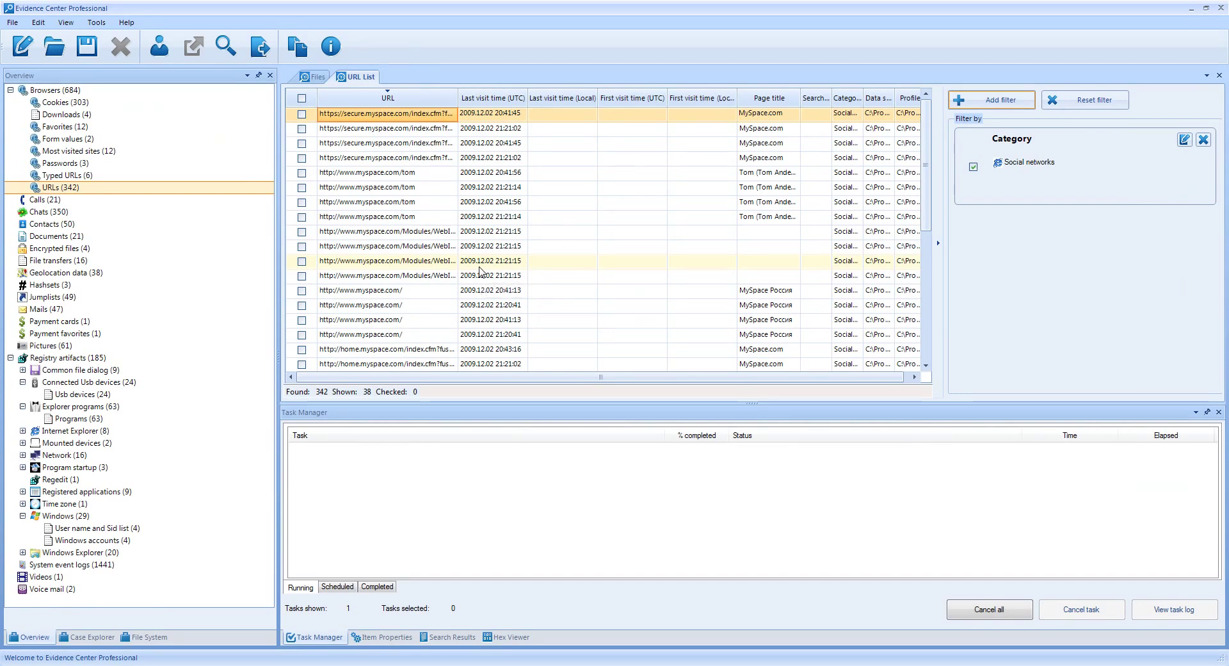
Open Pictures (61) and filter to the 6 pictures with GPS data
{"action": "left_click", "coordinate": [55, 347]}
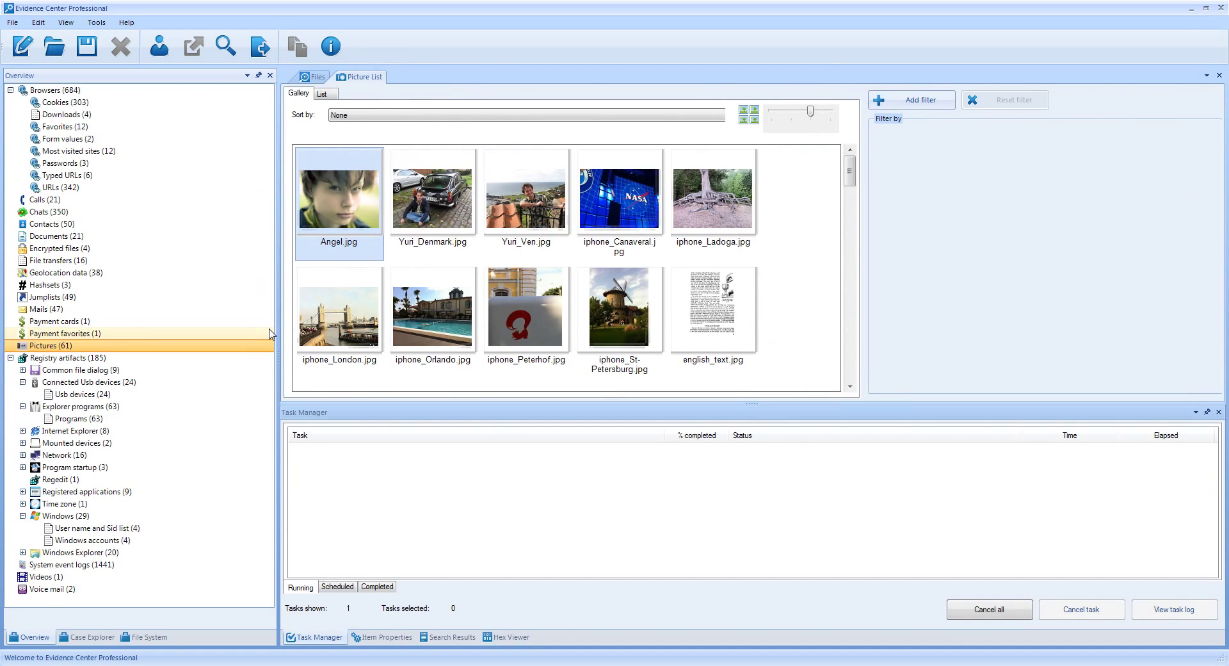
{"action": "left_click", "coordinate": [915, 99]}
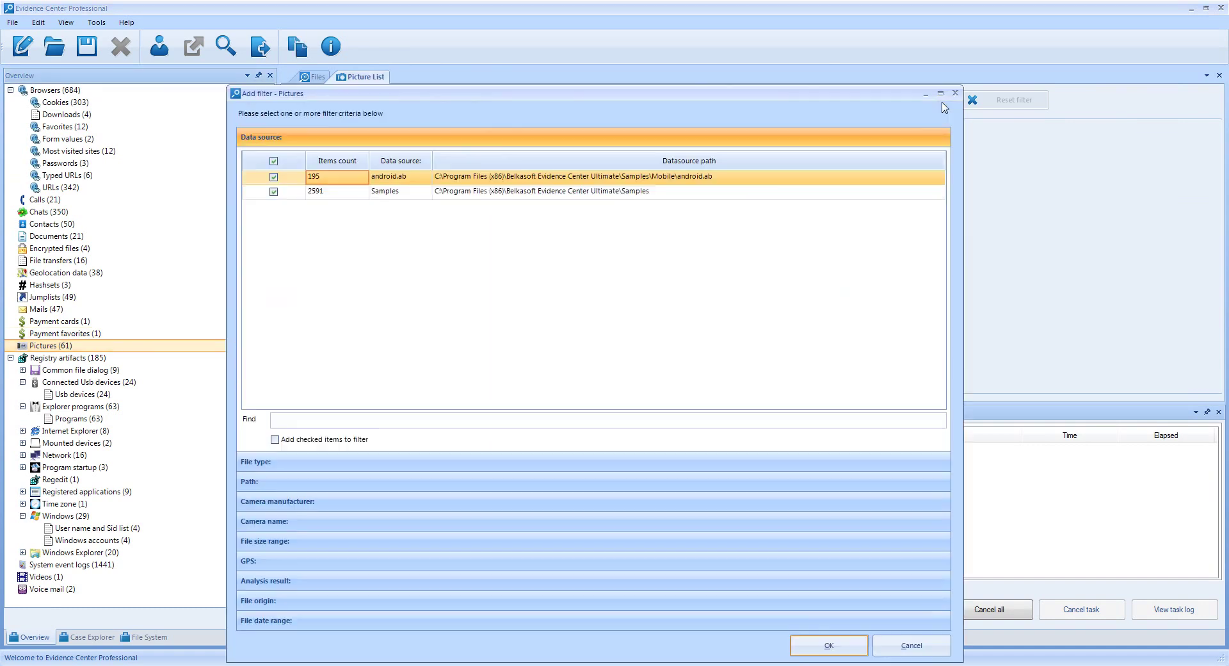
{"action": "left_click", "coordinate": [246, 561]}
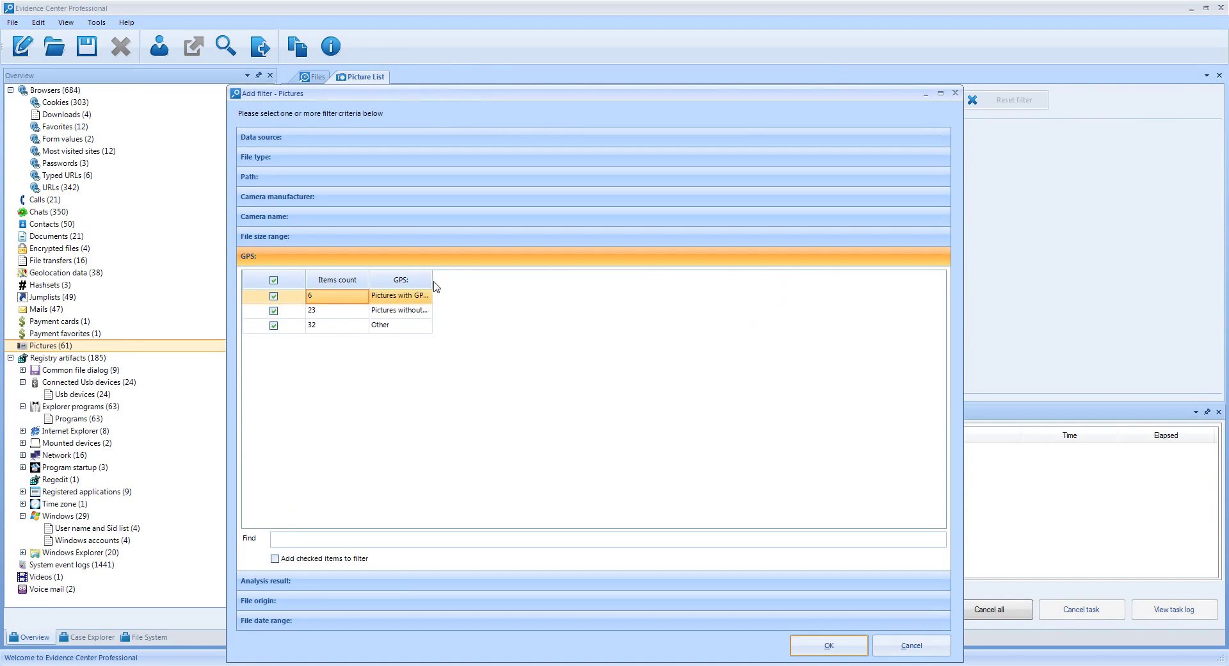
{"action": "left_click_drag", "start_coordinate": [433, 286], "coordinate": [615, 288]}
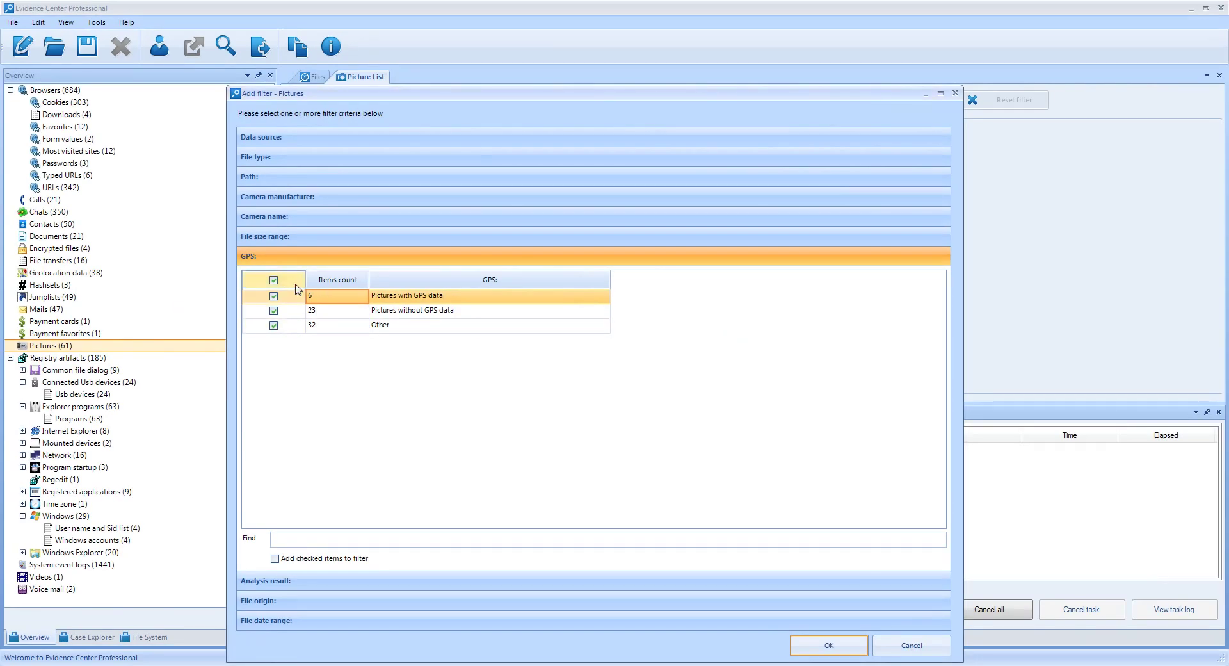
{"action": "left_click", "coordinate": [109, 233]}
{"action": "left_click", "coordinate": [274, 297]}
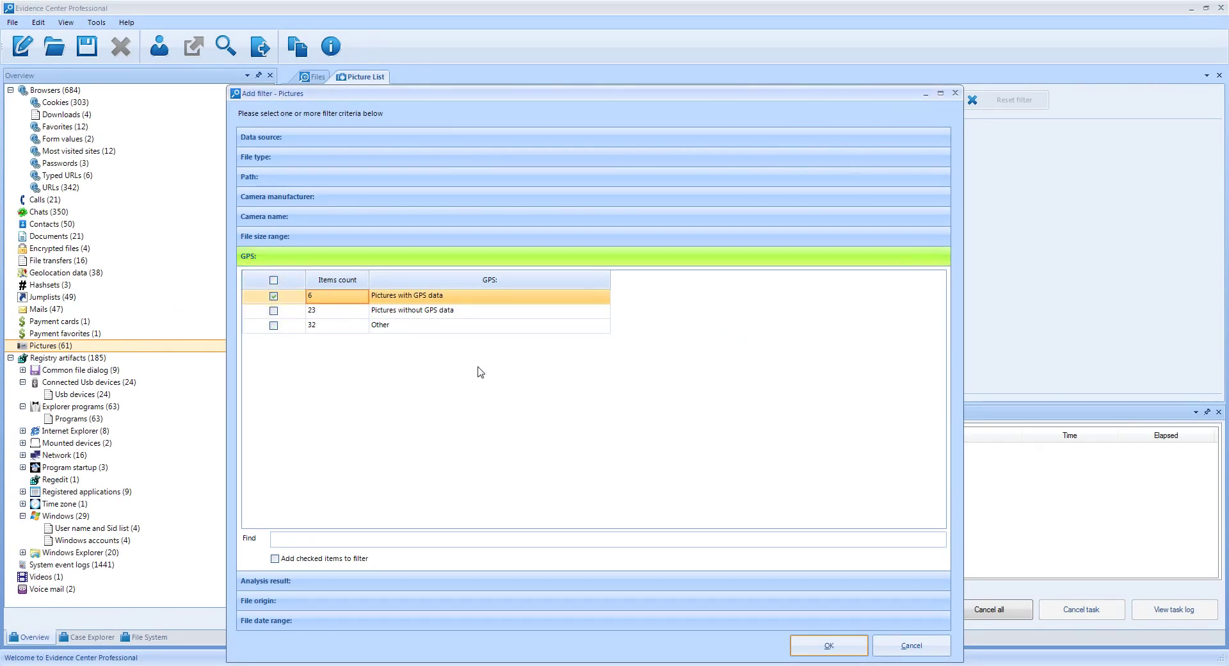
{"action": "left_click", "coordinate": [851, 654]}
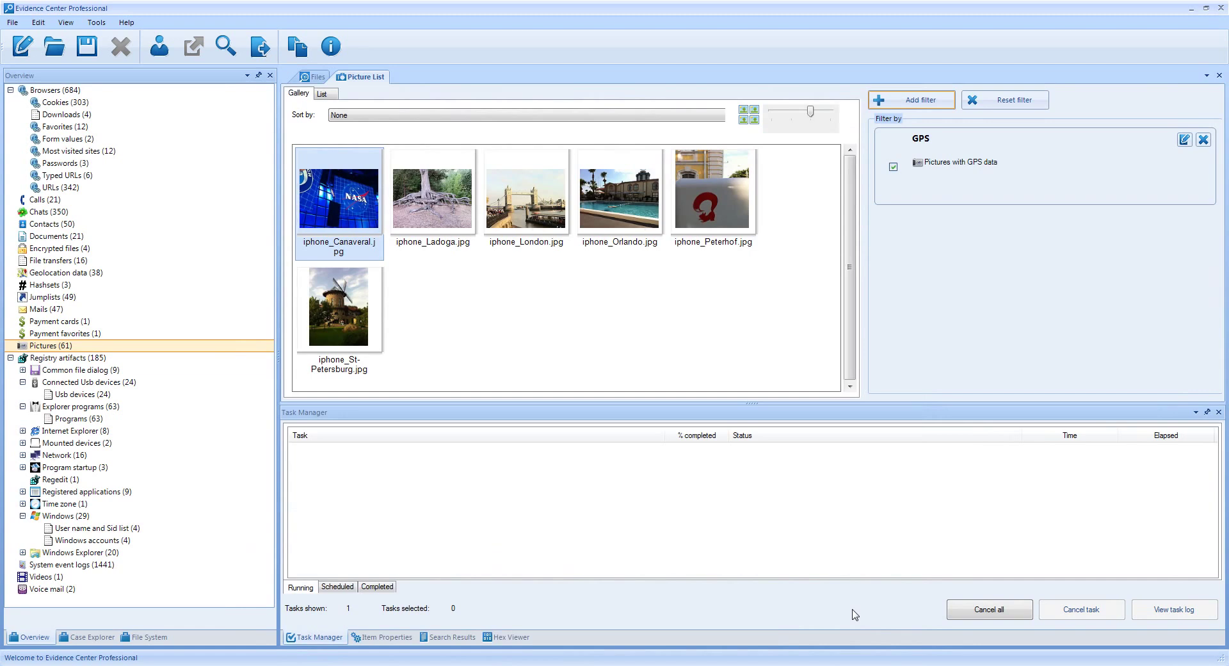
Show the iphone_London photo's location on Google Maps in Satellite view
{"action": "right_click", "coordinate": [522, 202]}
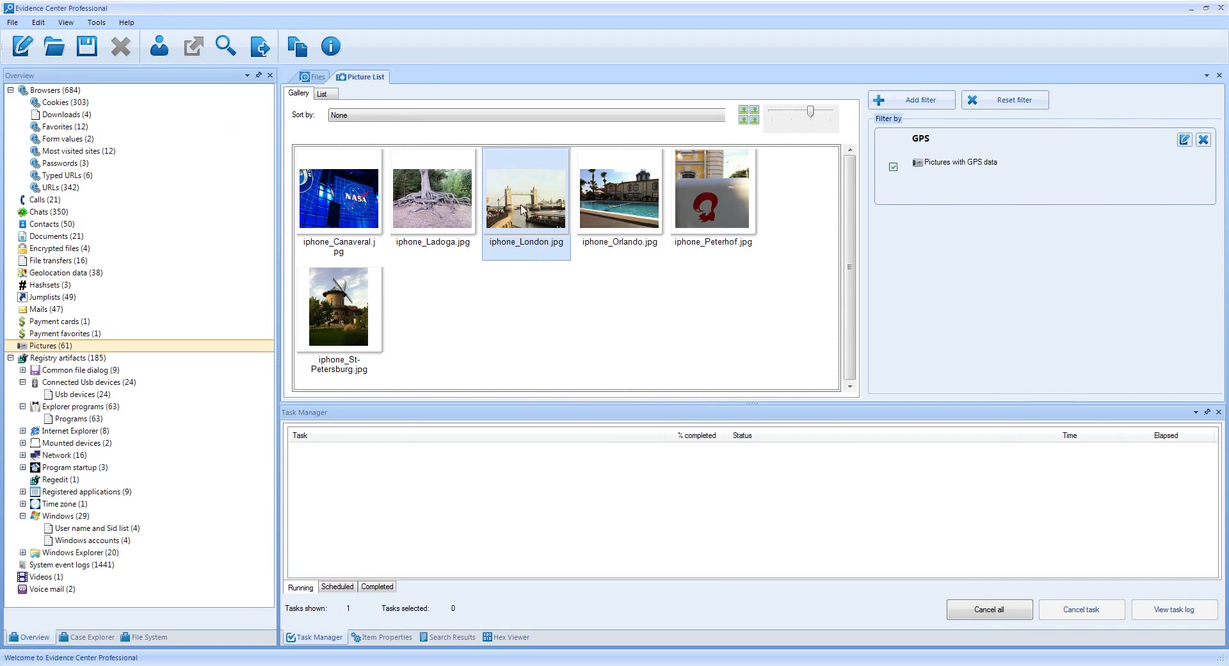
{"action": "right_click", "coordinate": [618, 359]}
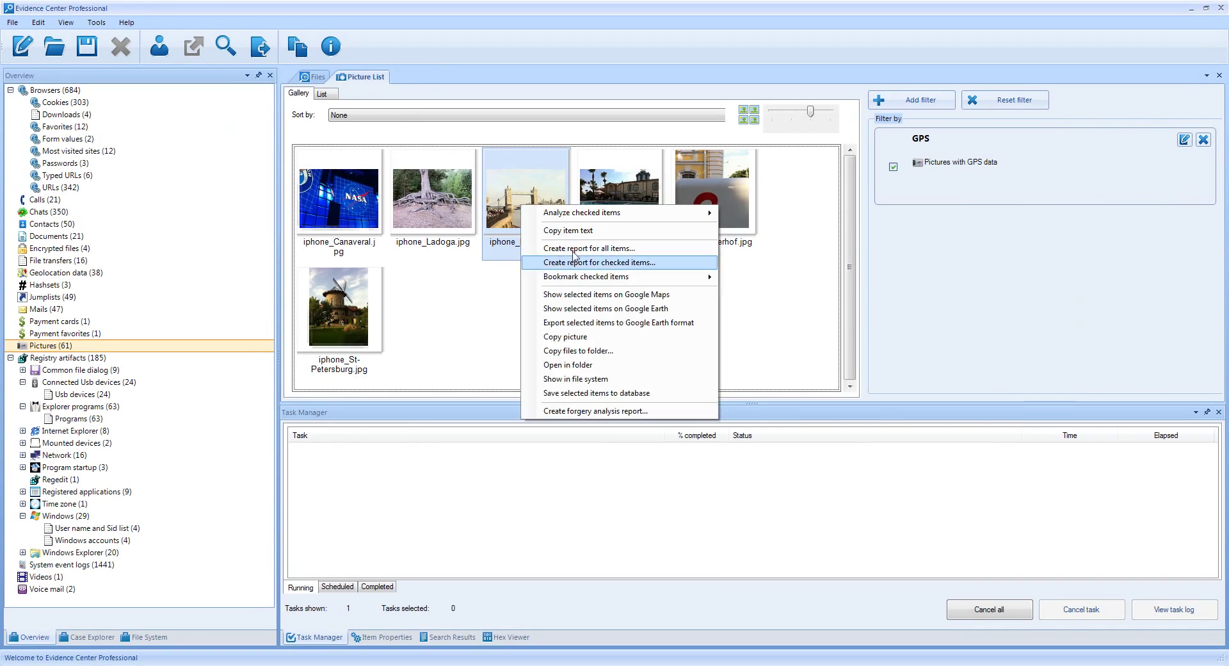
{"action": "left_click", "coordinate": [608, 294]}
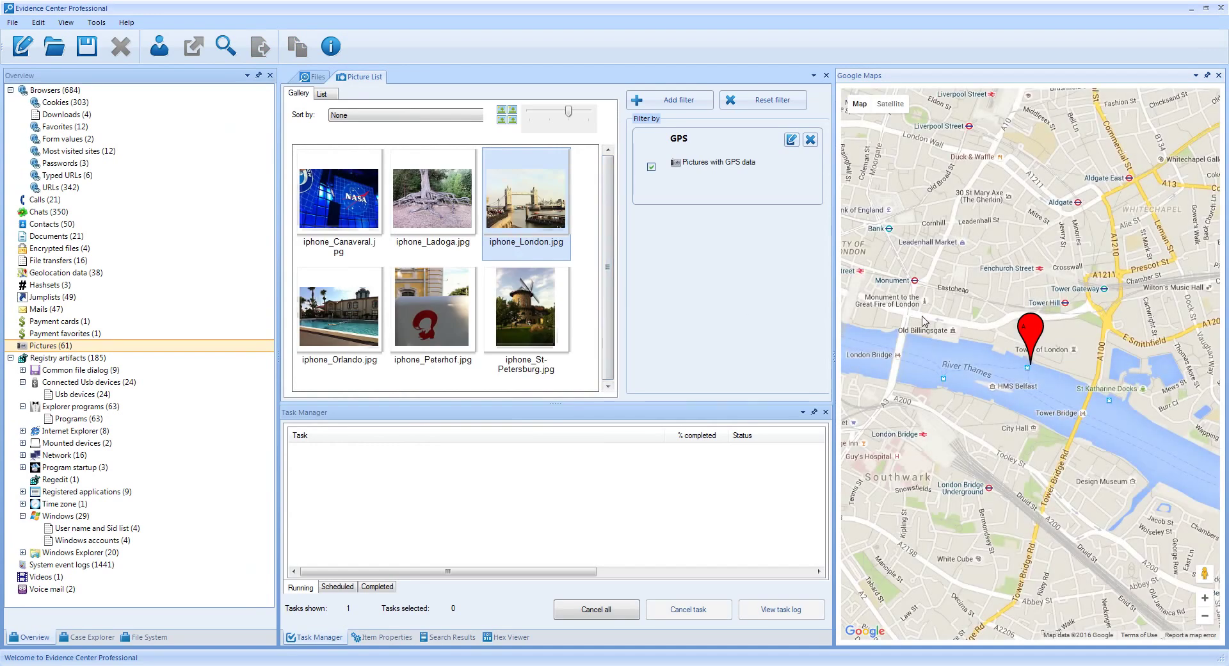
{"action": "left_click", "coordinate": [890, 104]}
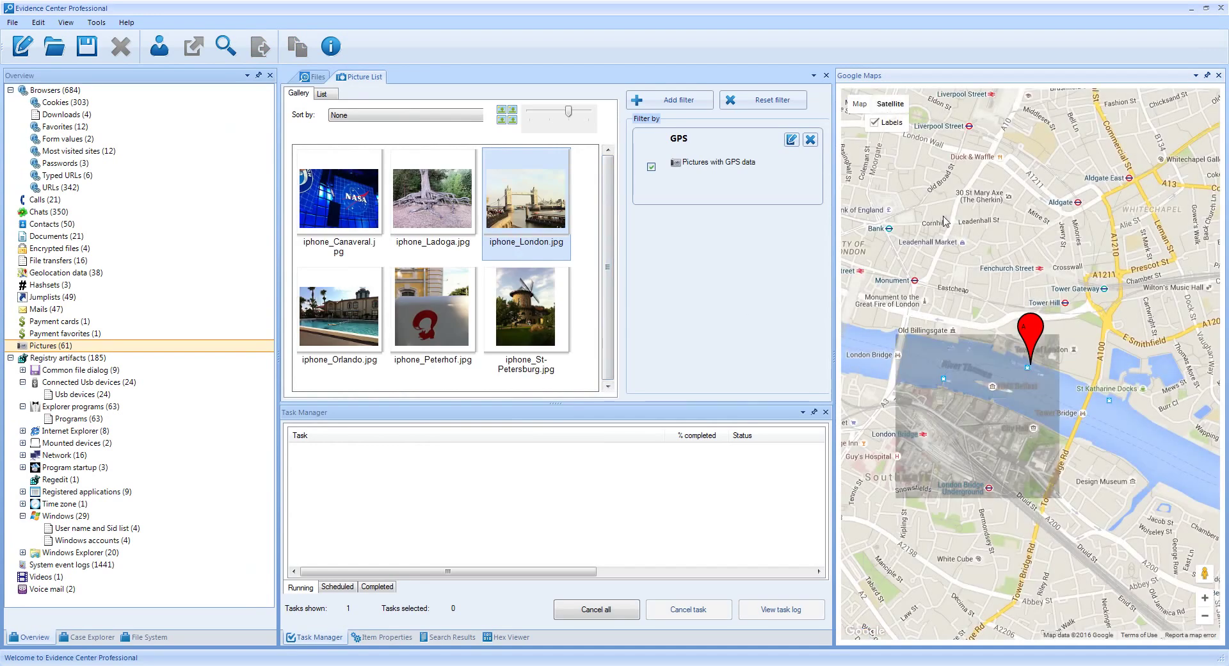
Zoom the map in on Tower Bridge, then close the map and remove the GPS filter
{"action": "left_click_drag", "start_coordinate": [1086, 398], "coordinate": [1002, 371]}
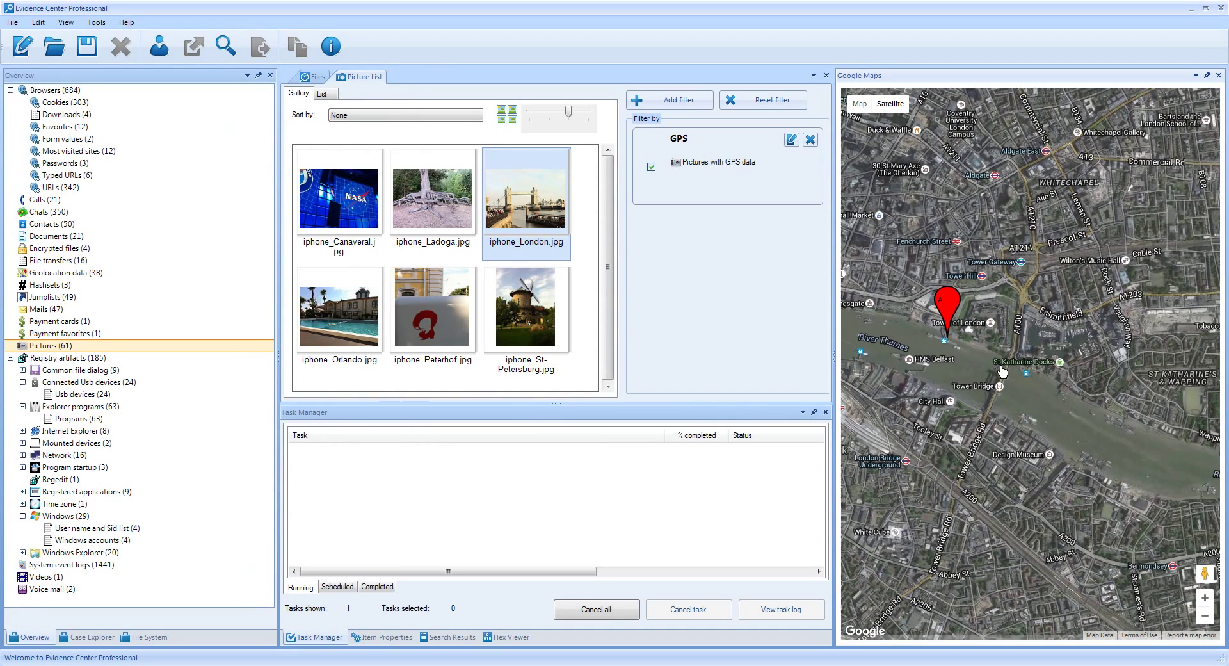
{"action": "left_click", "coordinate": [1208, 601]}
{"action": "left_click", "coordinate": [1208, 601]}
{"action": "left_click_drag", "start_coordinate": [923, 494], "coordinate": [1127, 495]}
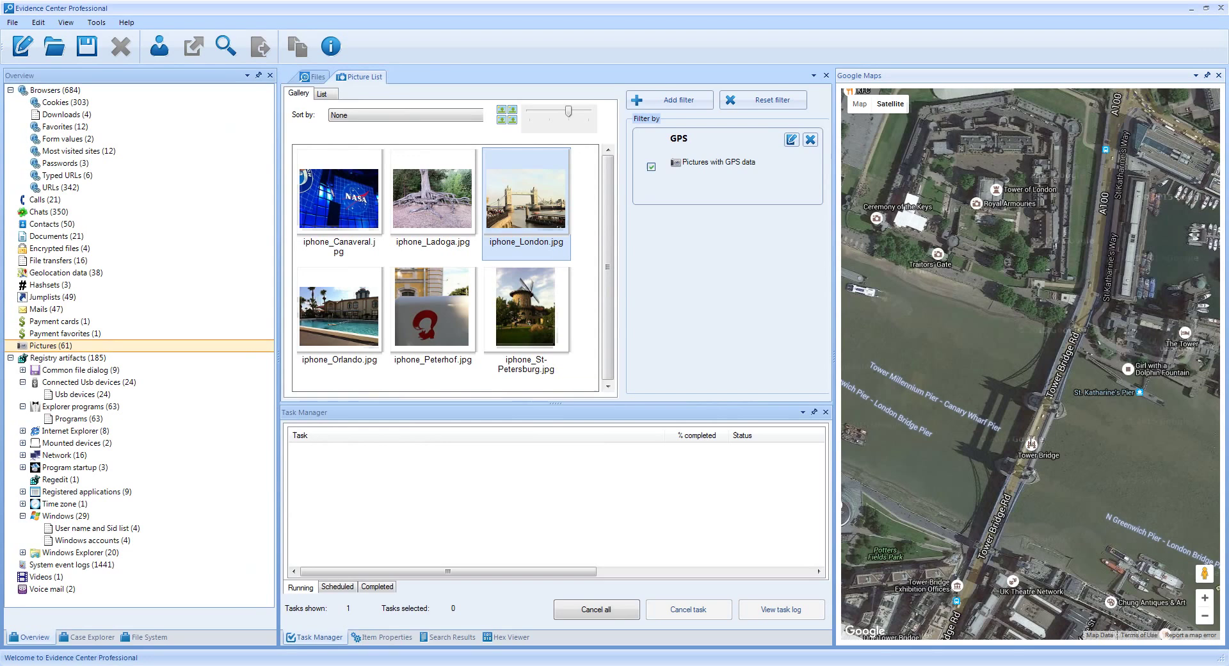
{"action": "left_click_drag", "start_coordinate": [1026, 447], "coordinate": [1056, 437]}
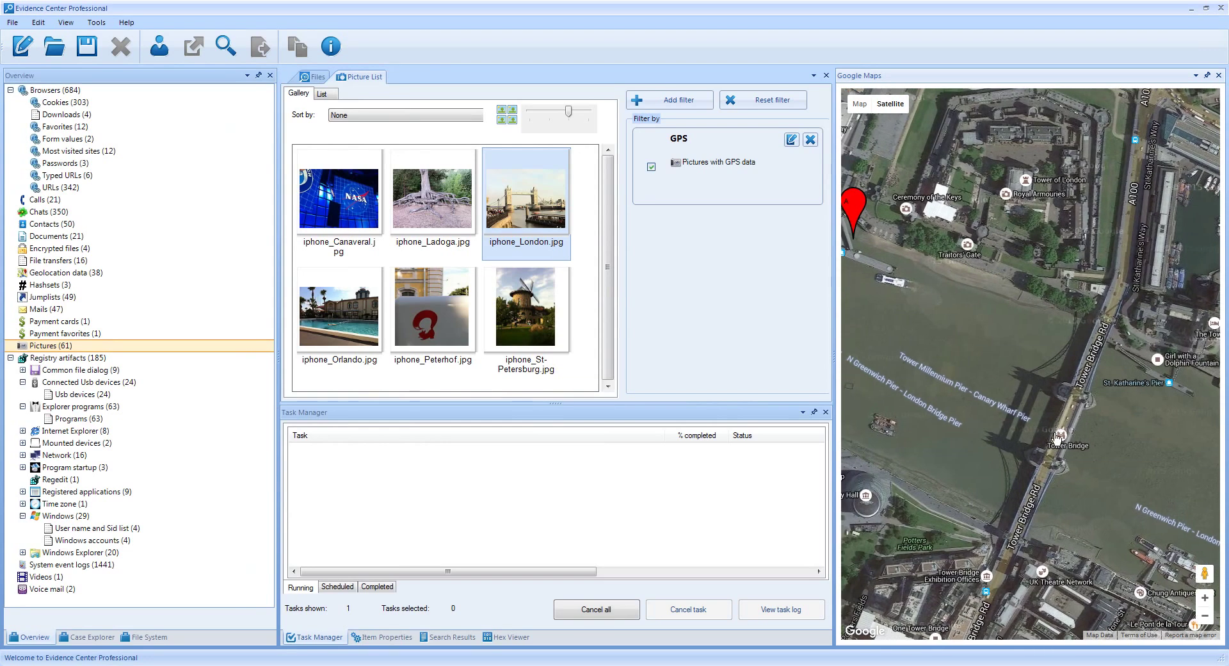
{"action": "left_click", "coordinate": [1219, 77]}
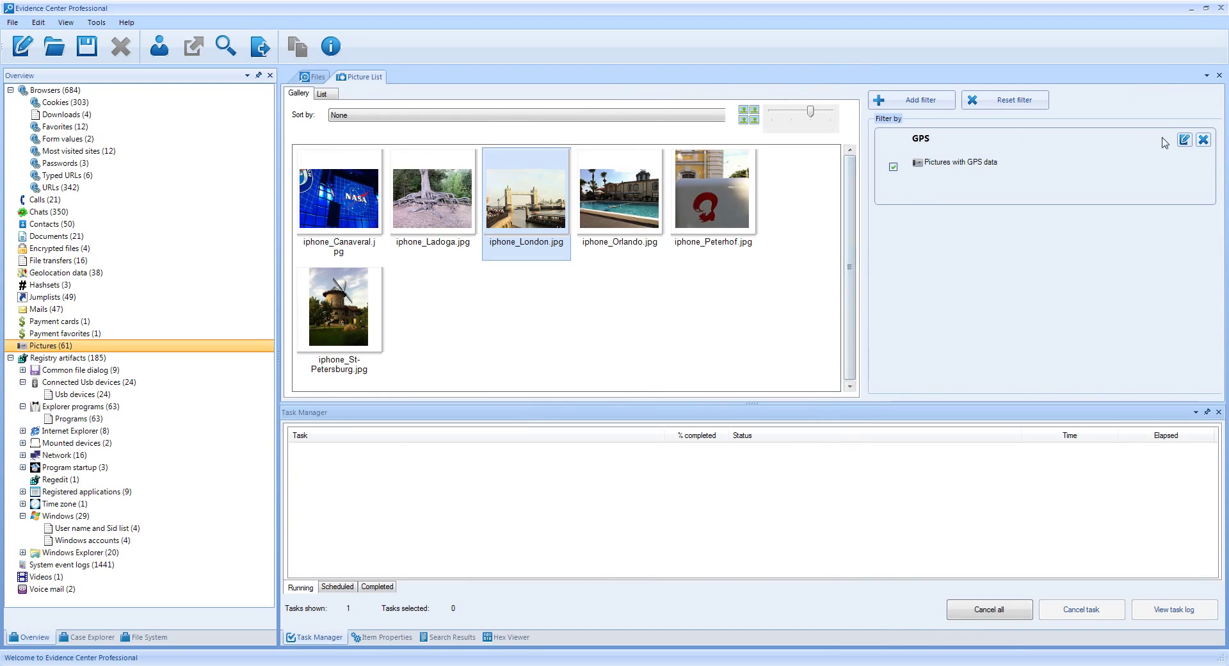
{"action": "left_click", "coordinate": [1203, 139]}
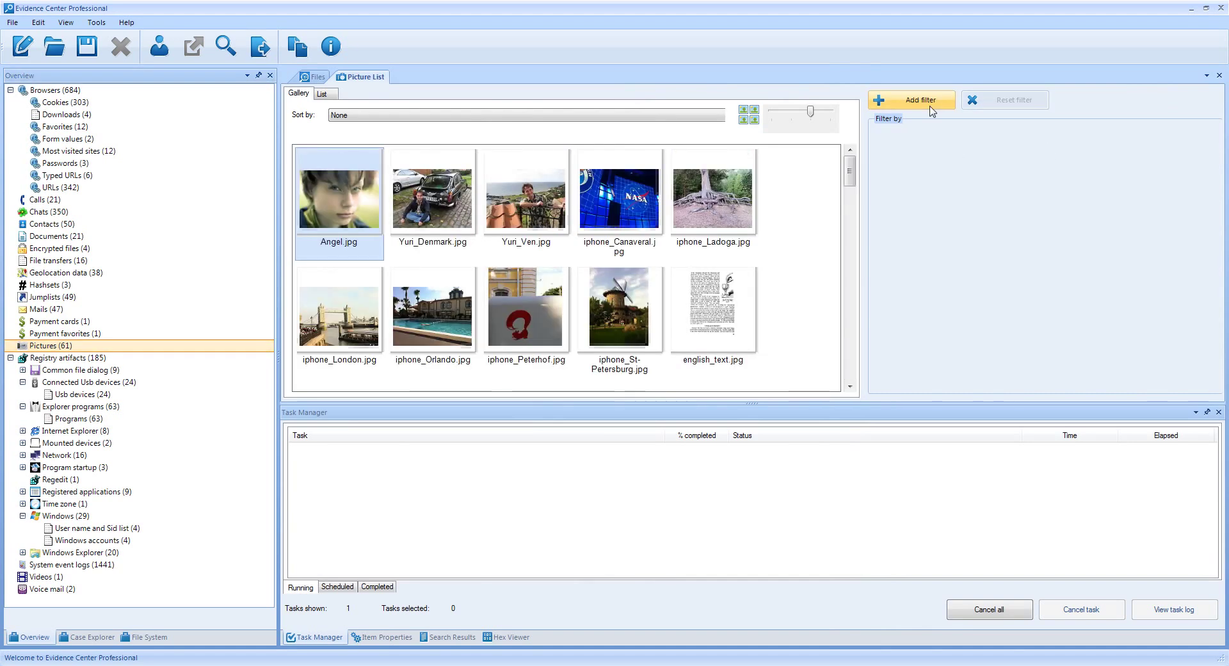
Add a Camera name filter keeping only iPhone 4 pictures
{"action": "left_click", "coordinate": [909, 100]}
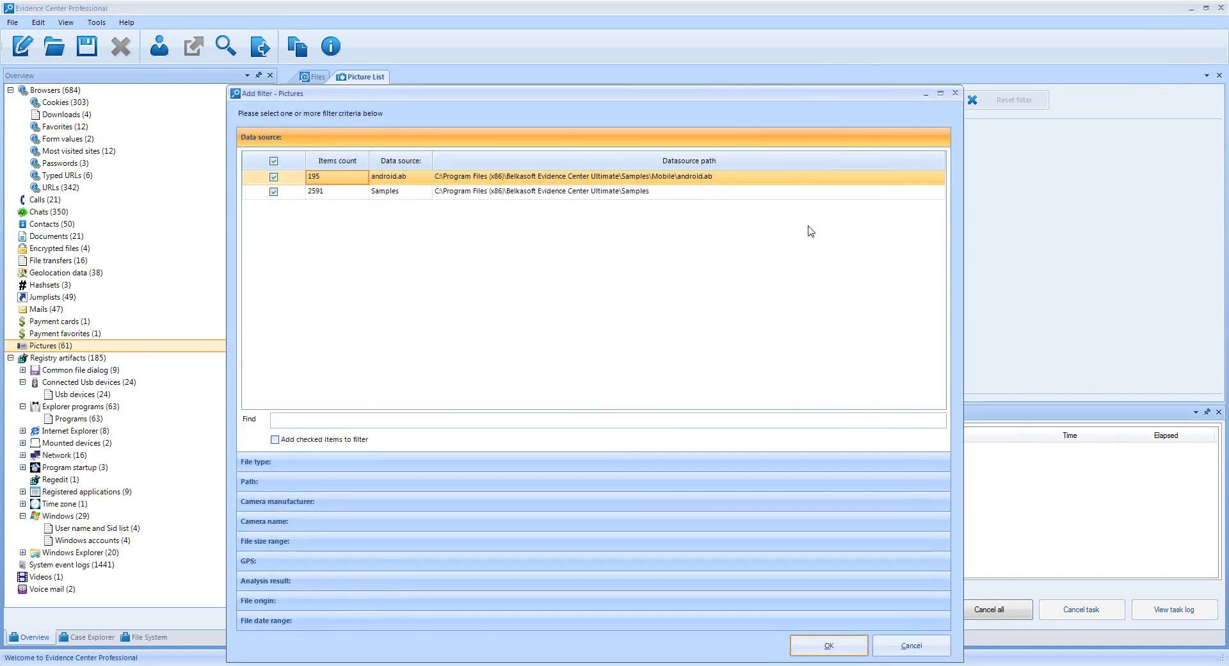
{"action": "left_click", "coordinate": [265, 502]}
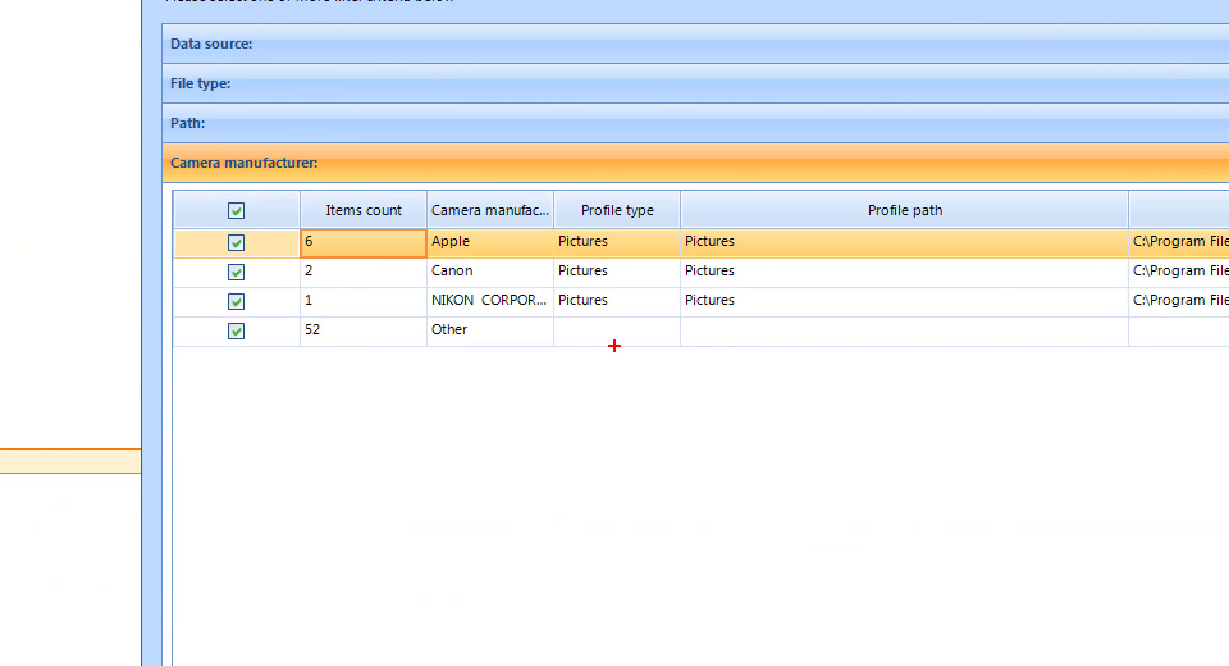
{"action": "left_click_drag", "start_coordinate": [390, 216], "coordinate": [531, 286]}
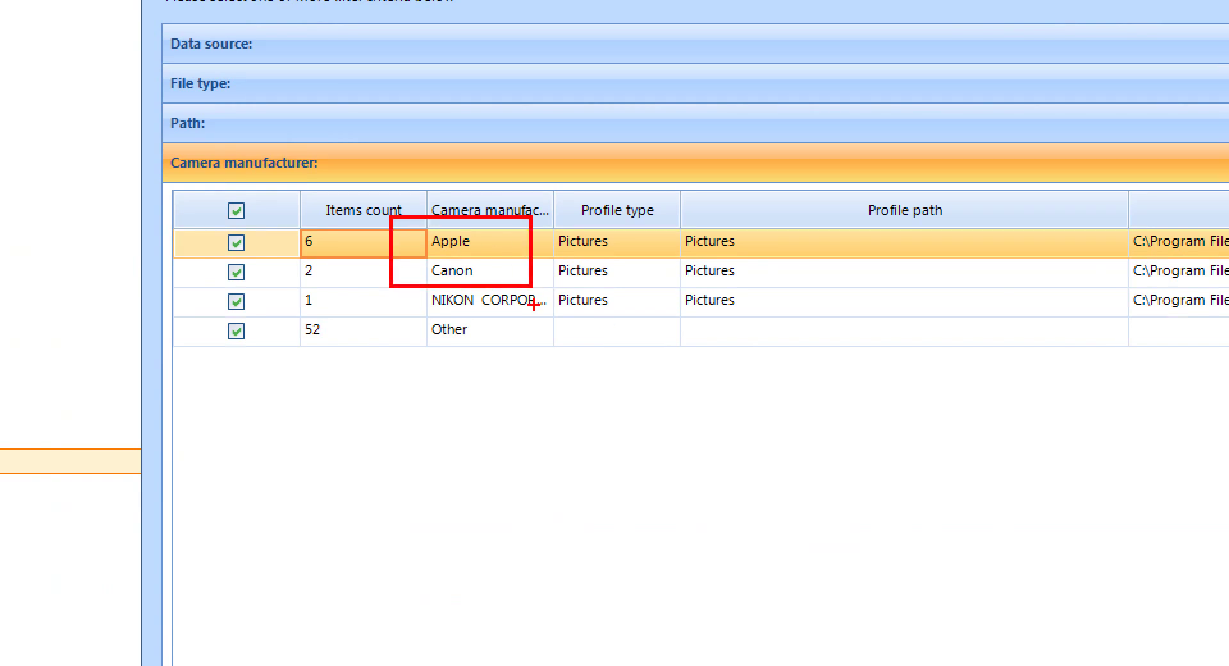
{"action": "left_click", "coordinate": [247, 539]}
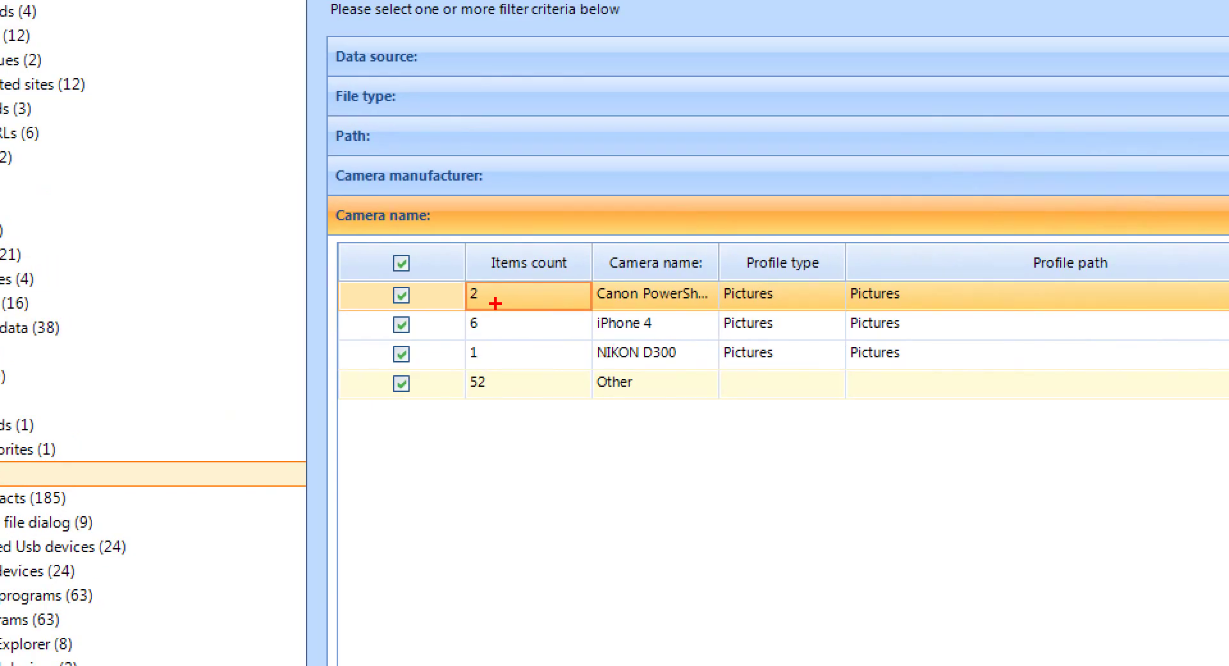
{"action": "left_click_drag", "start_coordinate": [375, 277], "coordinate": [734, 424]}
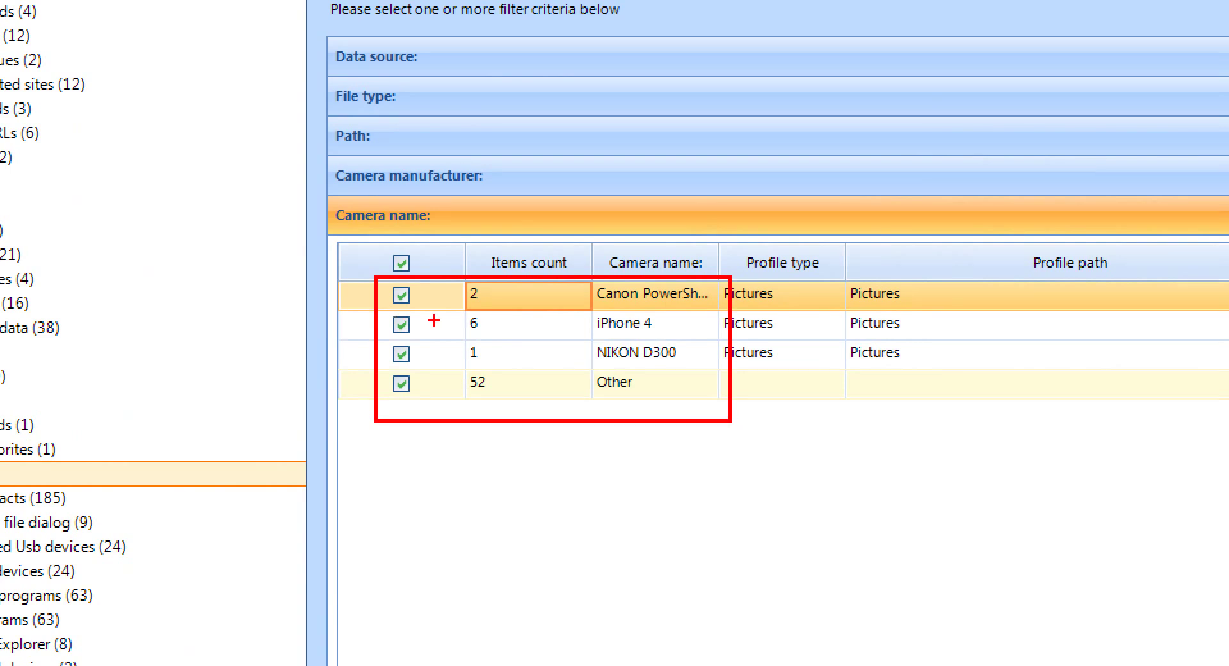
{"action": "mouse_move", "coordinate": [445, 309]}
{"action": "left_mouse_down"}
{"action": "mouse_move", "coordinate": [482, 317]}
{"action": "mouse_move", "coordinate": [503, 340]}
{"action": "left_mouse_up"}
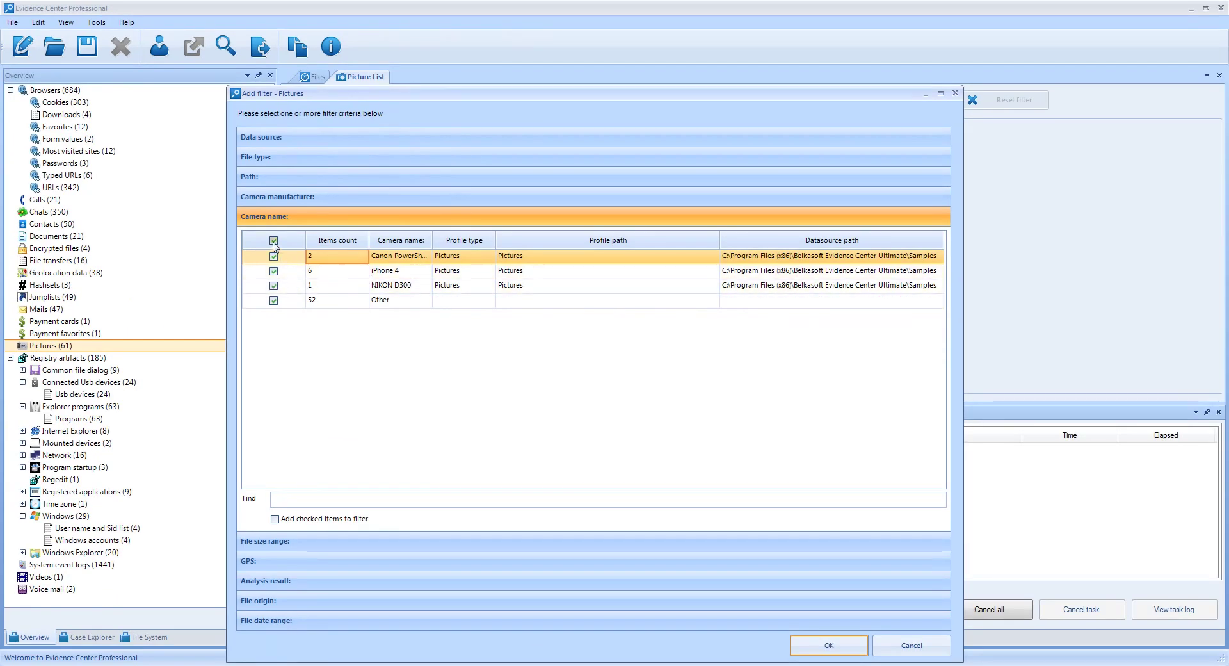
{"action": "left_click", "coordinate": [273, 240]}
{"action": "left_click", "coordinate": [274, 270]}
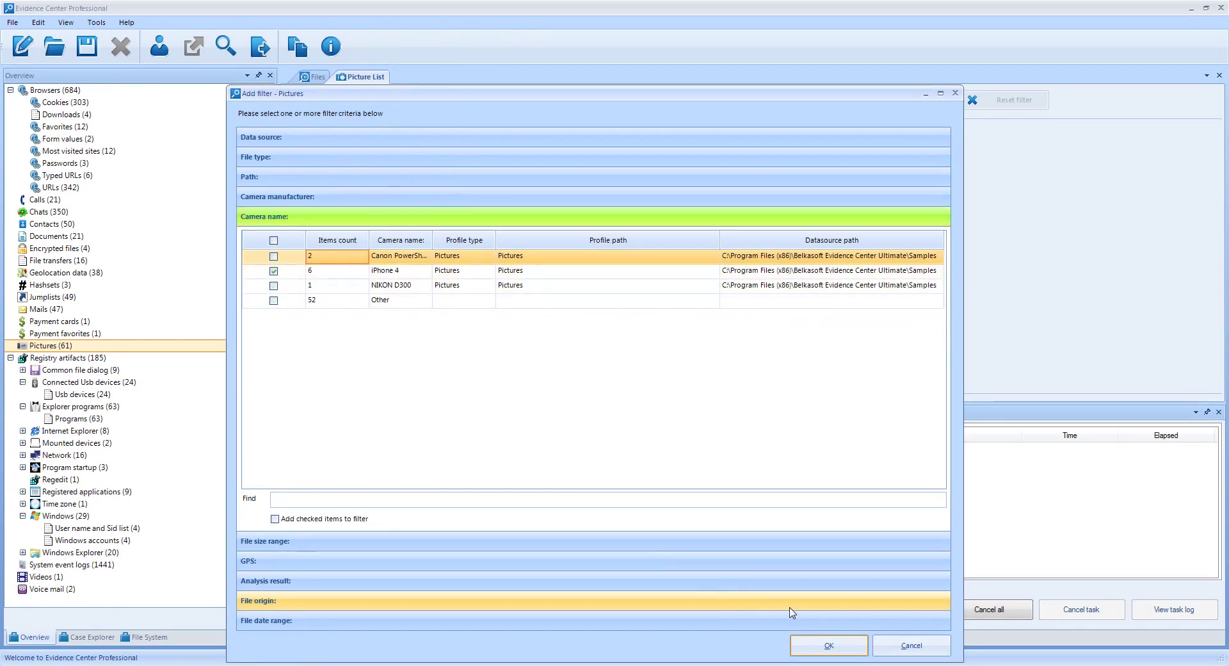
{"action": "left_click", "coordinate": [825, 645]}
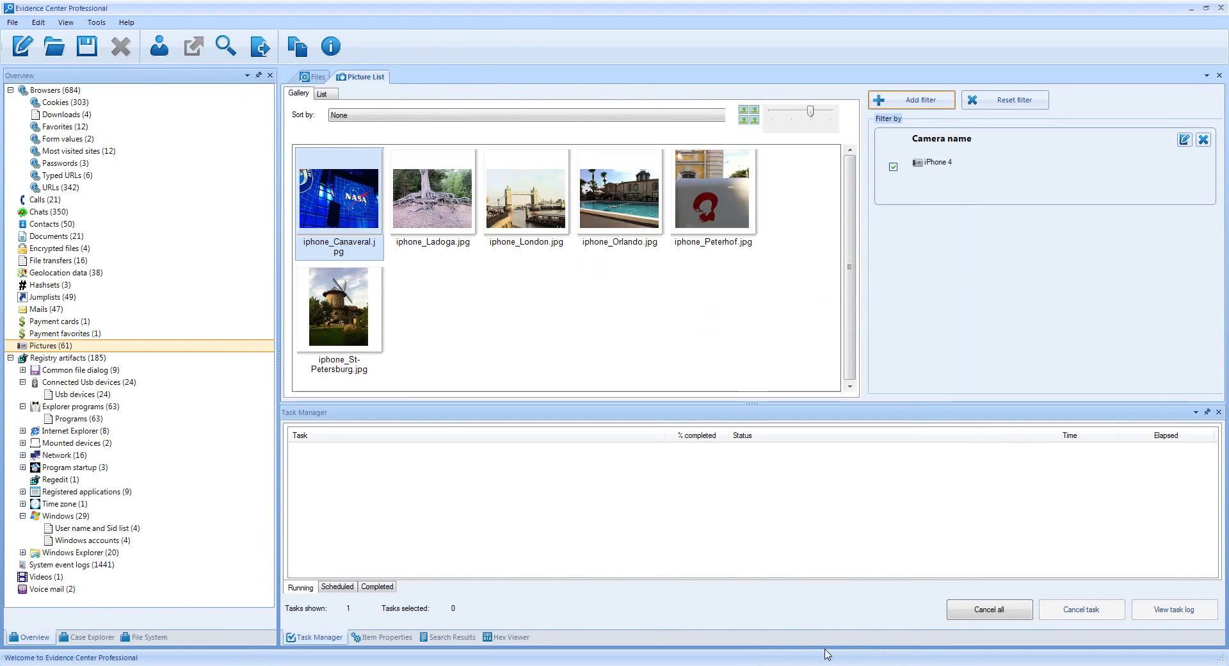
{"action": "left_click", "coordinate": [920, 109]}
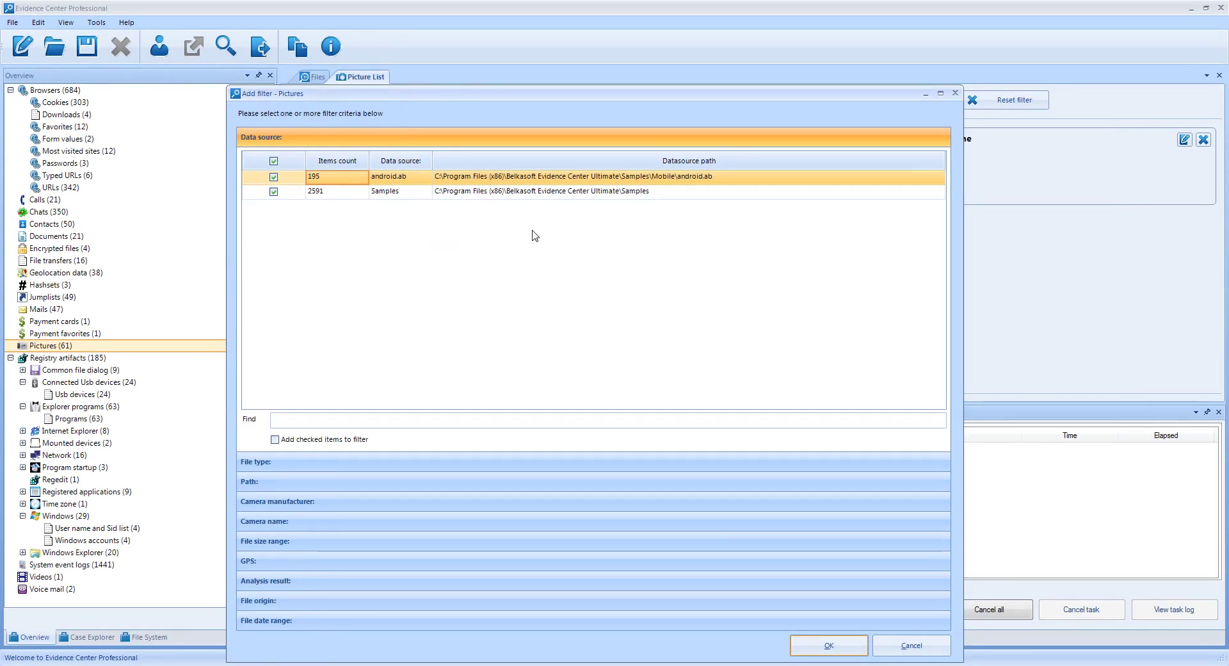
Review the File type (.emf, .jpg, .png) and Path criteria in the Add filter dialog
{"action": "left_click", "coordinate": [287, 463]}
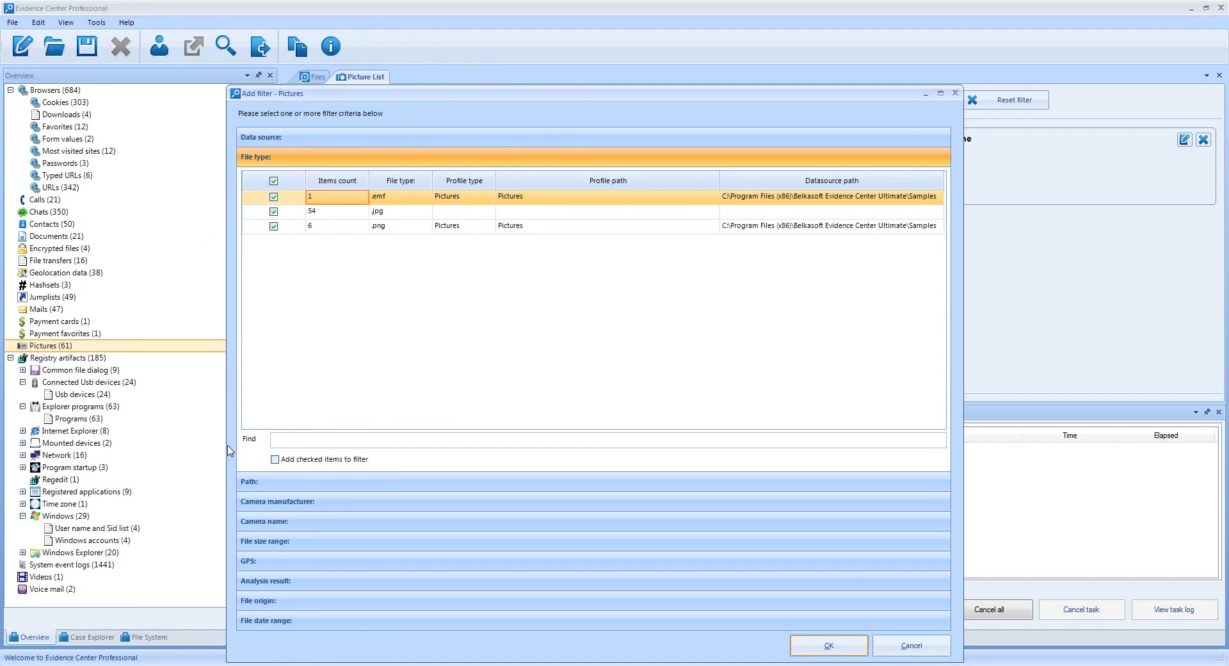
{"action": "left_click", "coordinate": [250, 483]}
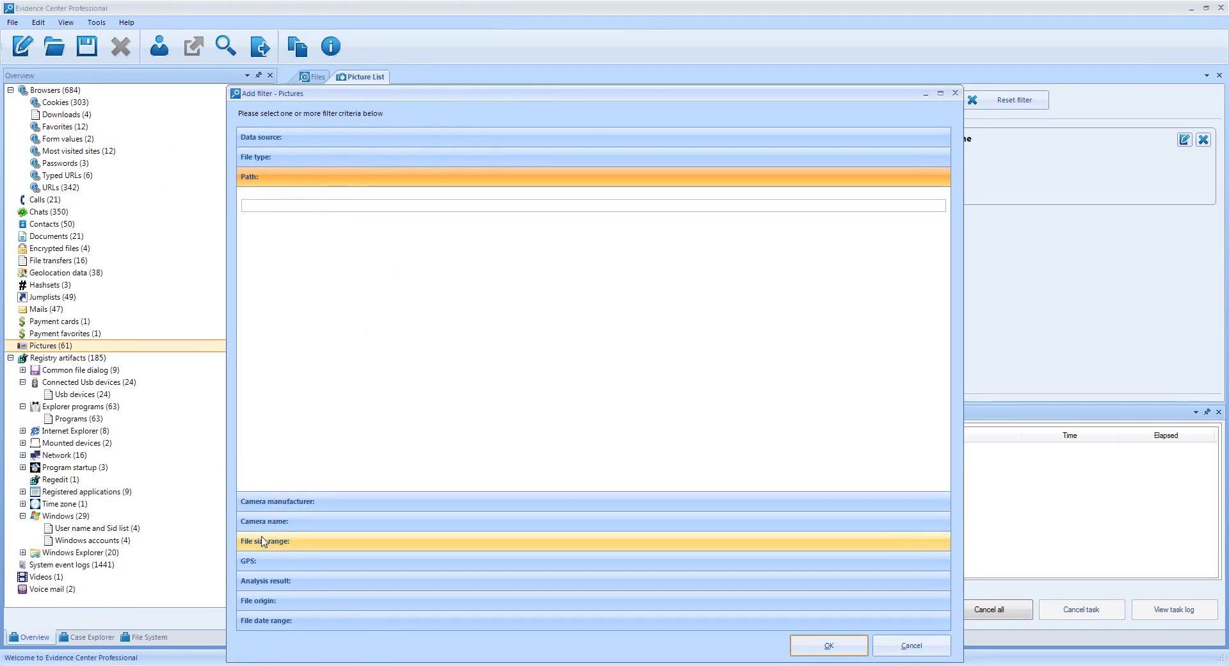
Review the picture filter's File size range and File date range criteria, the latter defaulting to File access time
{"action": "left_click", "coordinate": [263, 542]}
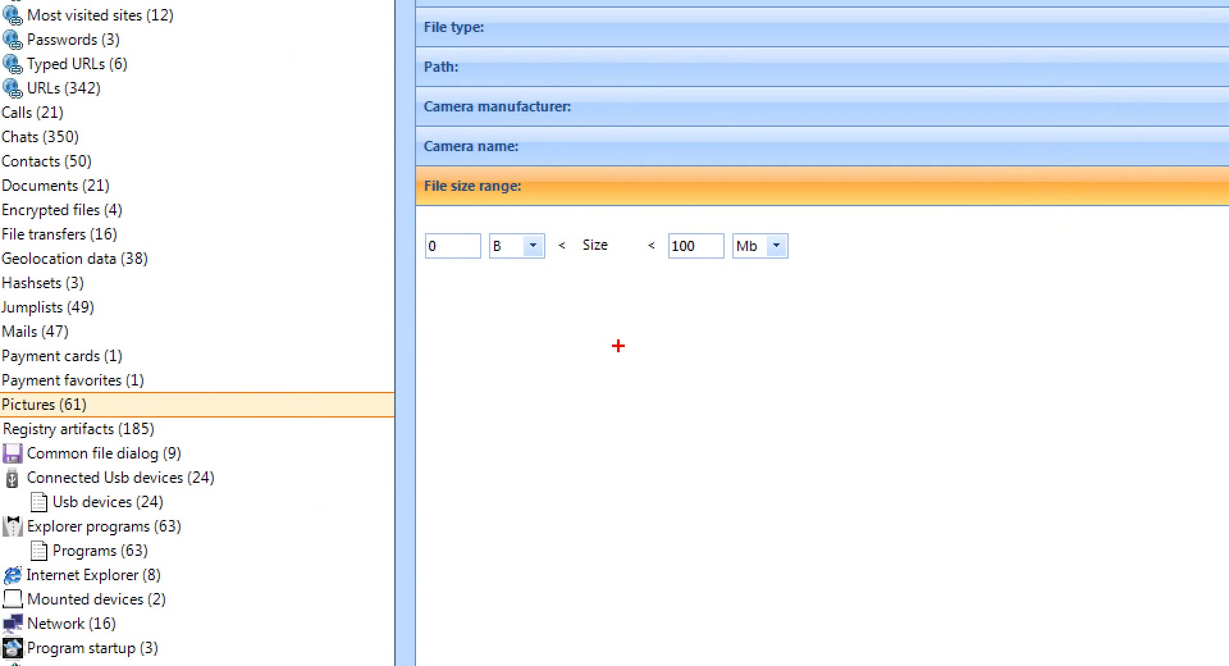
{"action": "mouse_move", "coordinate": [488, 227]}
{"action": "left_mouse_down"}
{"action": "mouse_move", "coordinate": [598, 265]}
{"action": "mouse_move", "coordinate": [833, 265]}
{"action": "left_mouse_up"}
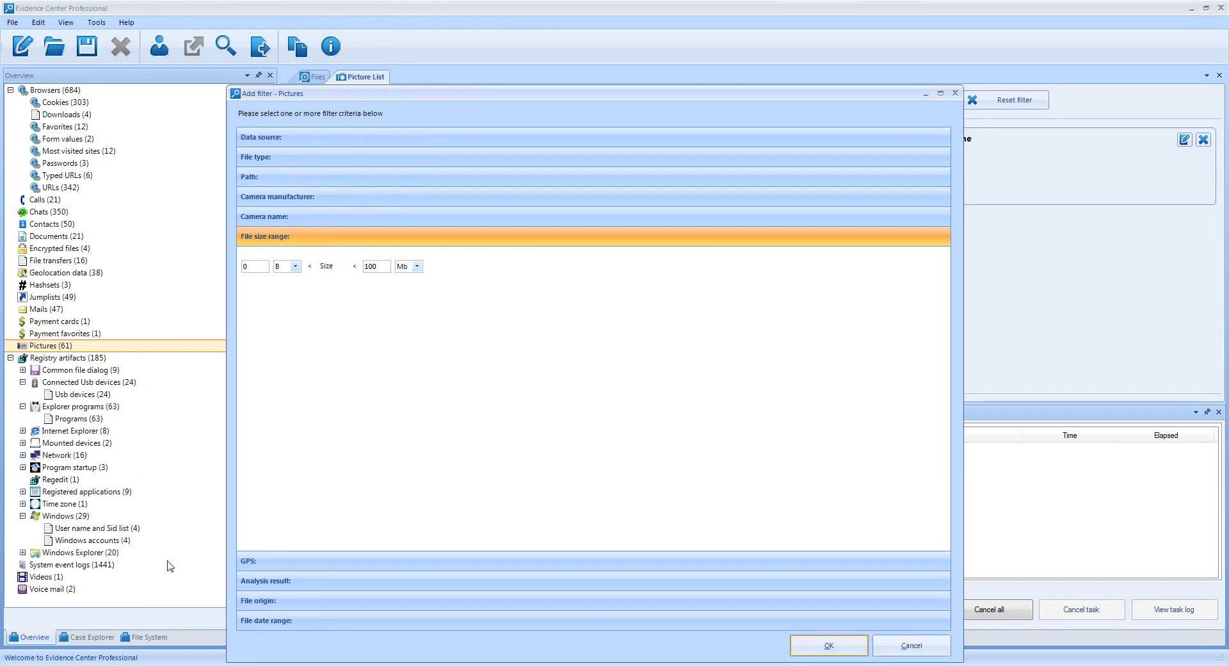
{"action": "left_click", "coordinate": [250, 620]}
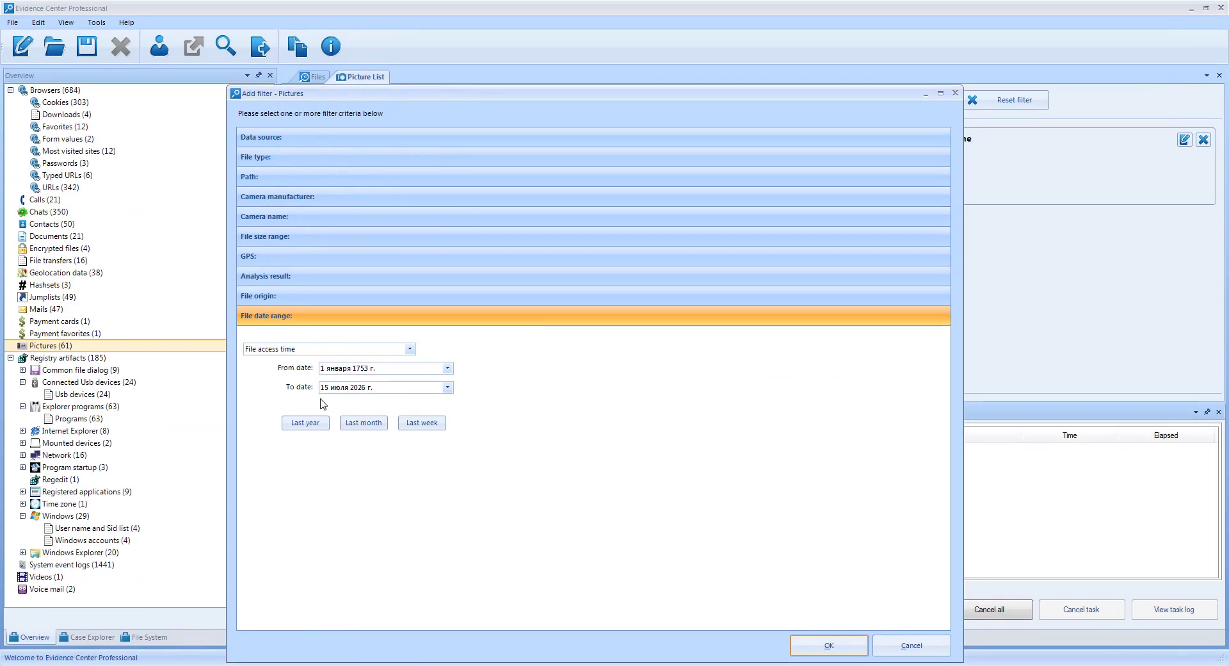
Add a File origin filter limited to Mail attachments alongside the iPhone 4 filter
{"action": "left_click", "coordinate": [452, 140]}
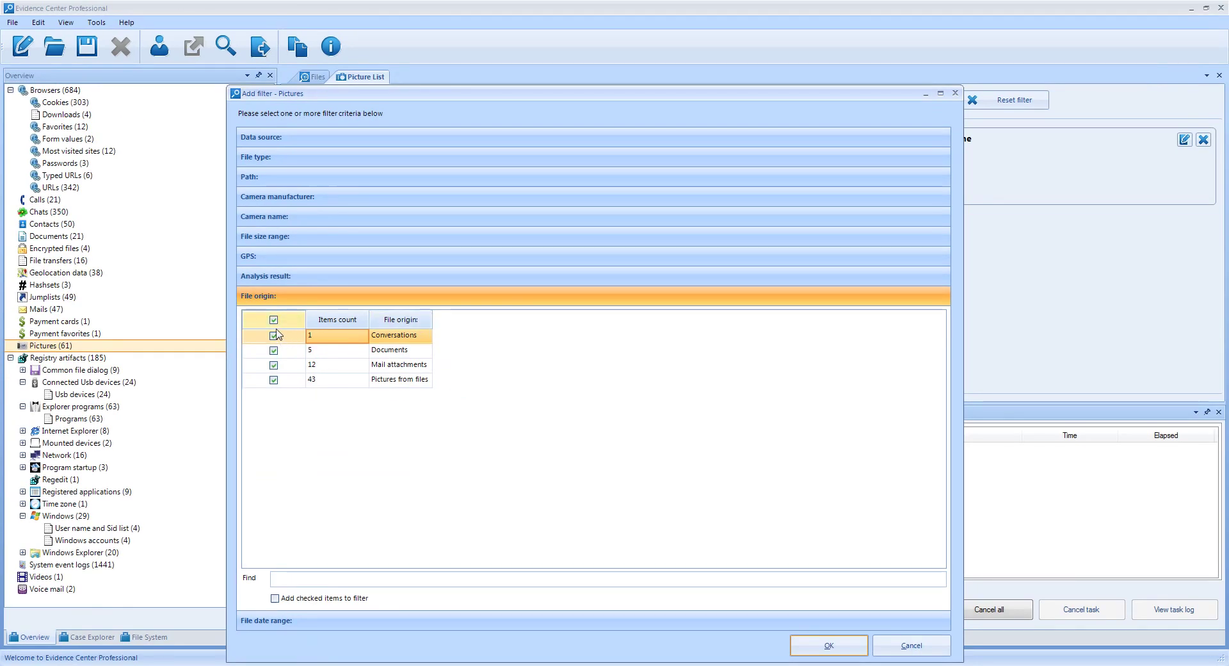
{"action": "left_click", "coordinate": [272, 321]}
{"action": "left_click", "coordinate": [273, 365]}
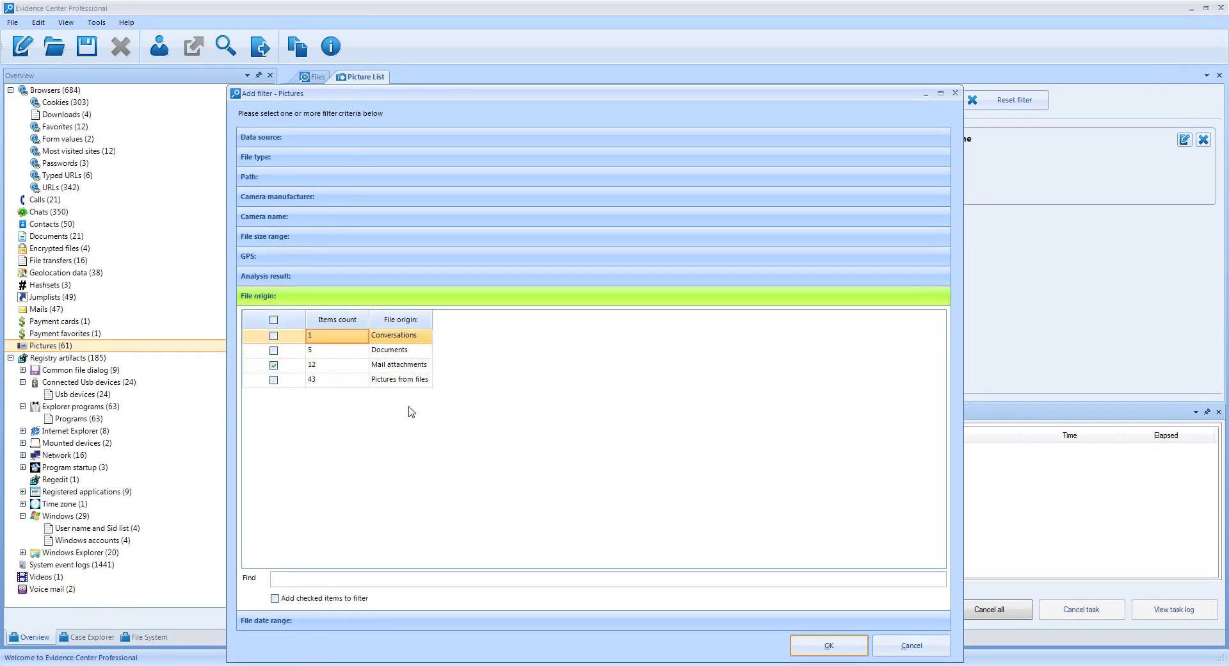
{"action": "left_click", "coordinate": [829, 645]}
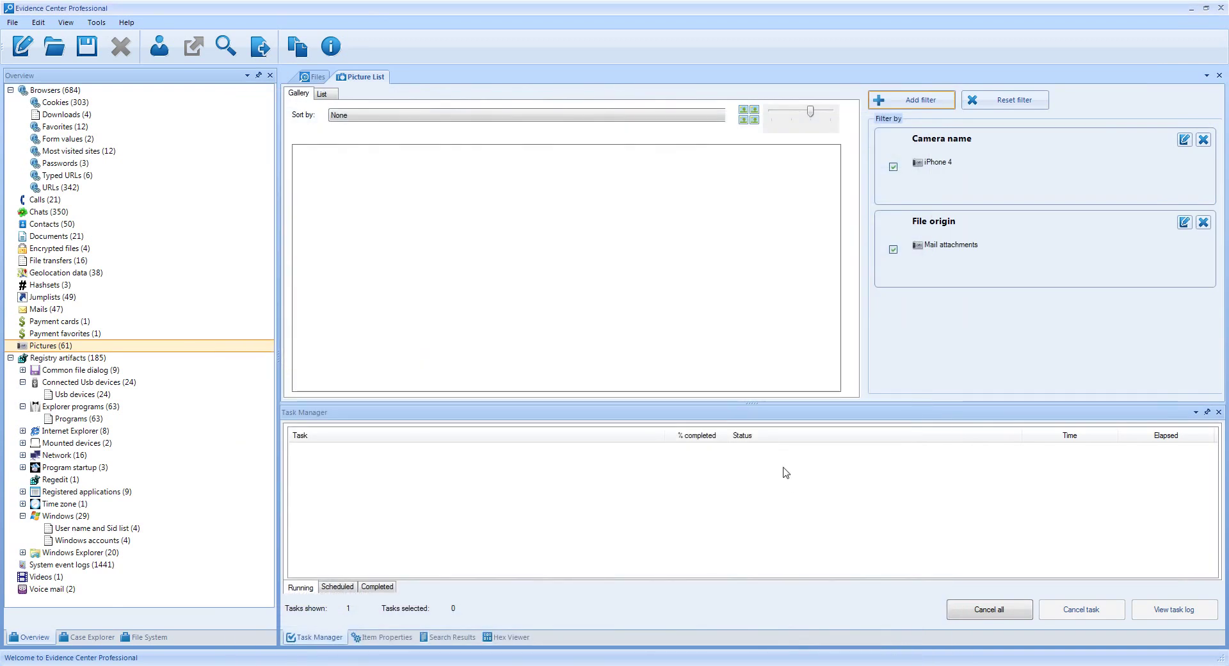
Remove the iPhone 4 camera filter and bring up the Analyze pictures options for Pictures (61)
{"action": "left_click", "coordinate": [1203, 139]}
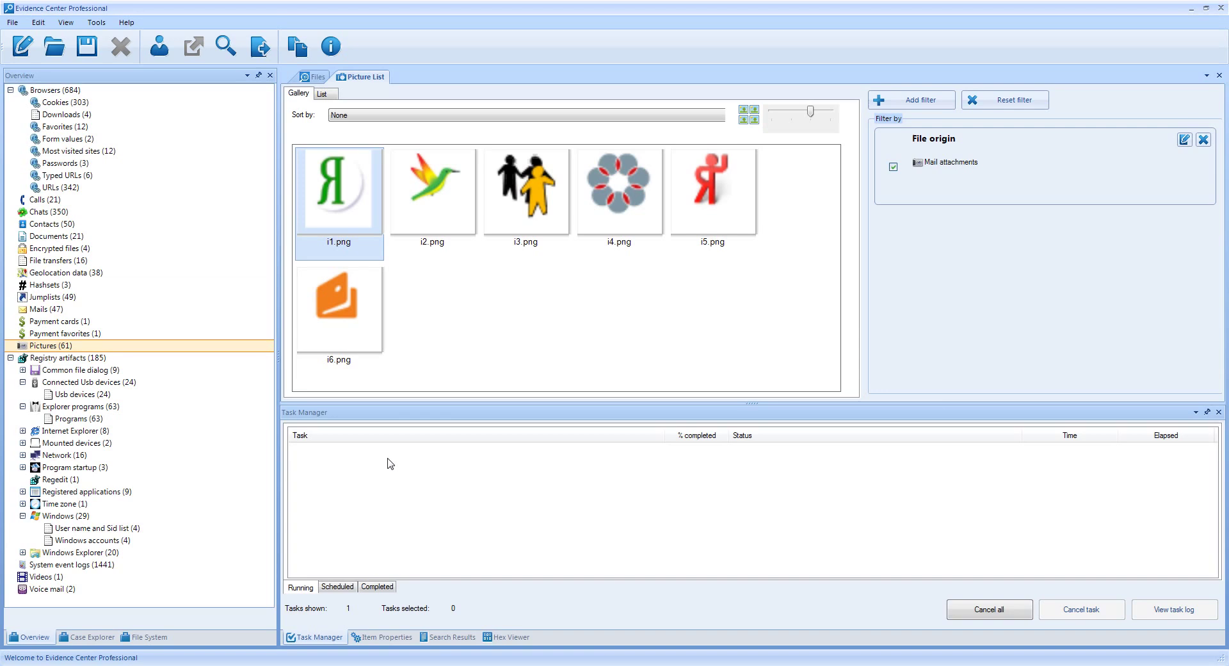
{"action": "left_click", "coordinate": [54, 348]}
{"action": "right_click", "coordinate": [54, 348]}
{"action": "mouse_move", "coordinate": [96, 355]}
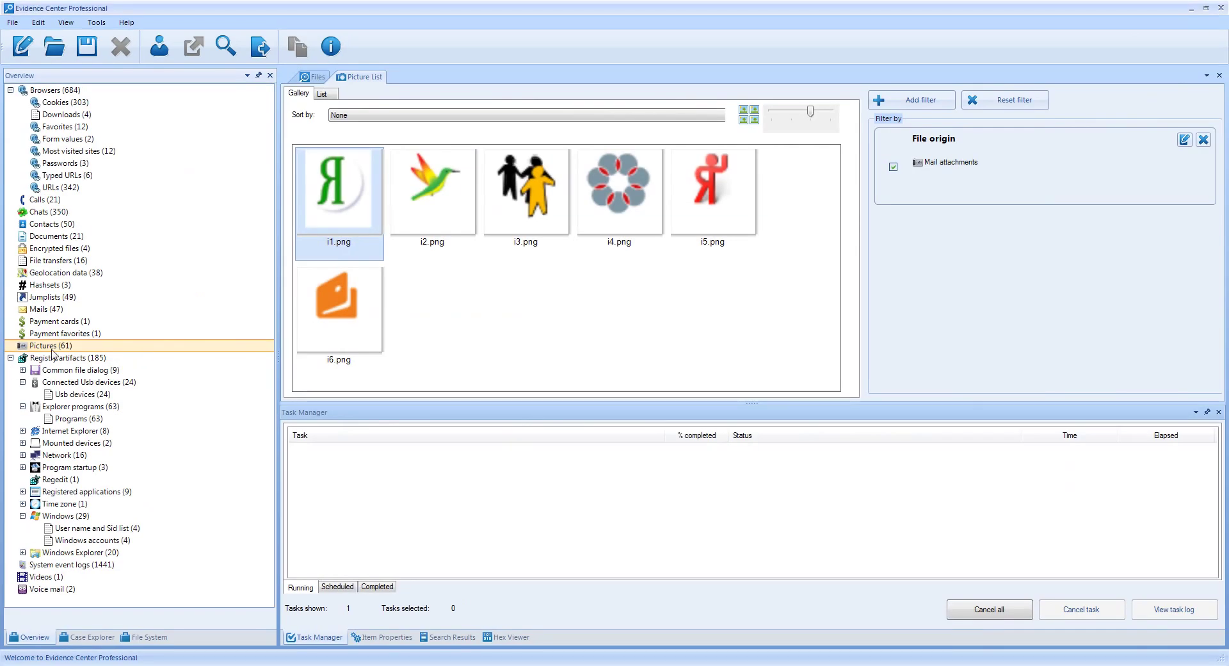
{"action": "right_click", "coordinate": [109, 330]}
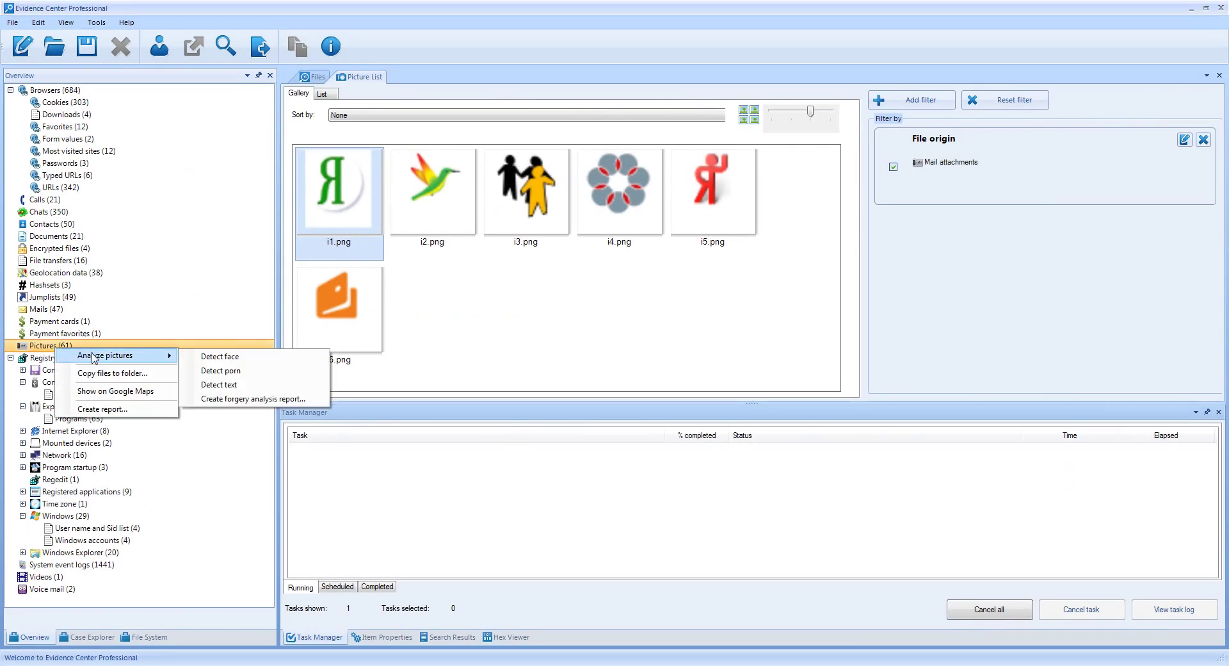
Run Detect face on the pictures and remove the Mail attachments origin filter
{"action": "left_click", "coordinate": [221, 356]}
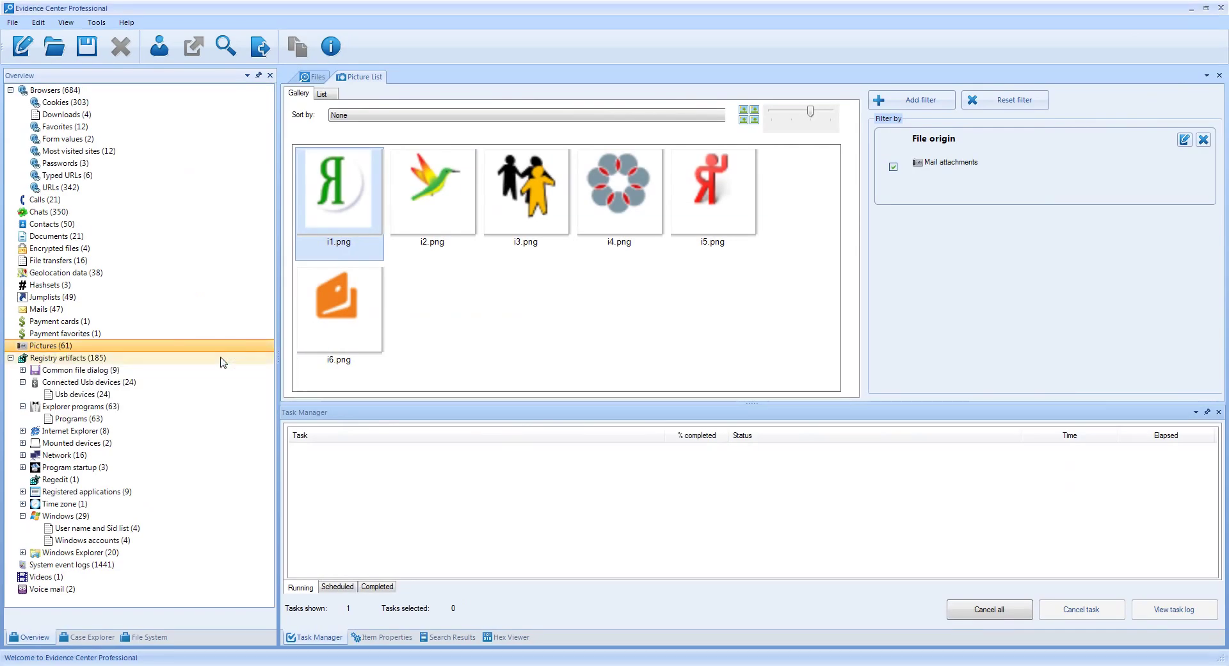
{"action": "left_click", "coordinate": [1204, 140]}
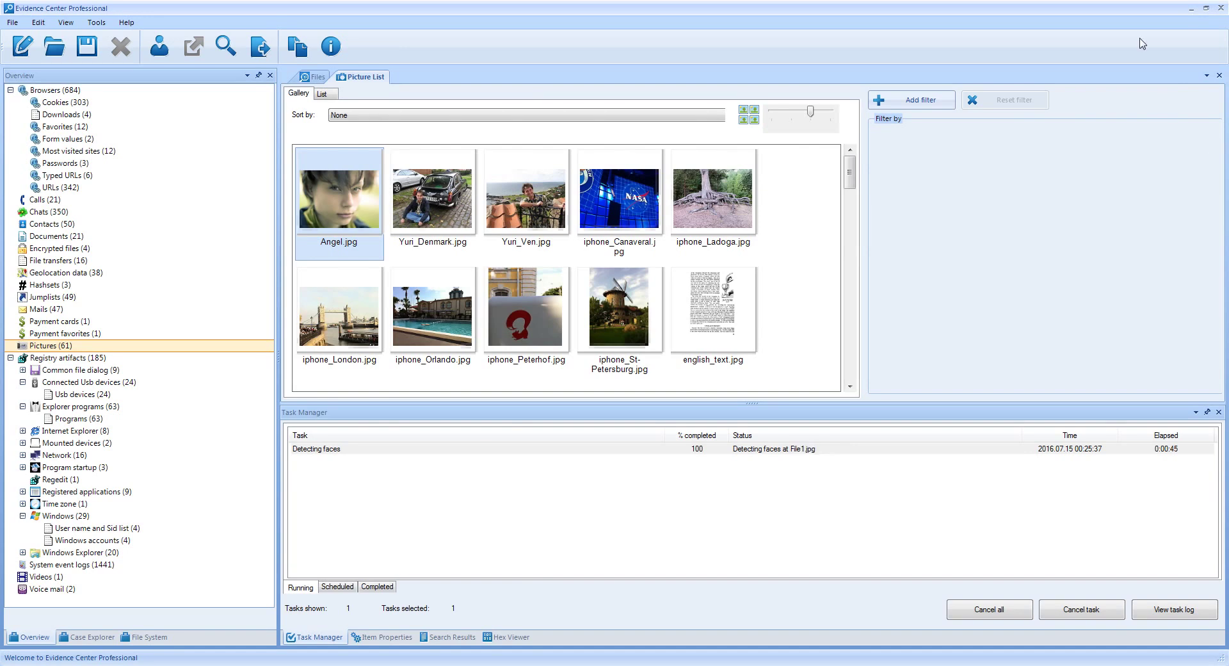
Look at the Analysis result filter options, then cancel until face detection finishes
{"action": "left_click", "coordinate": [925, 100]}
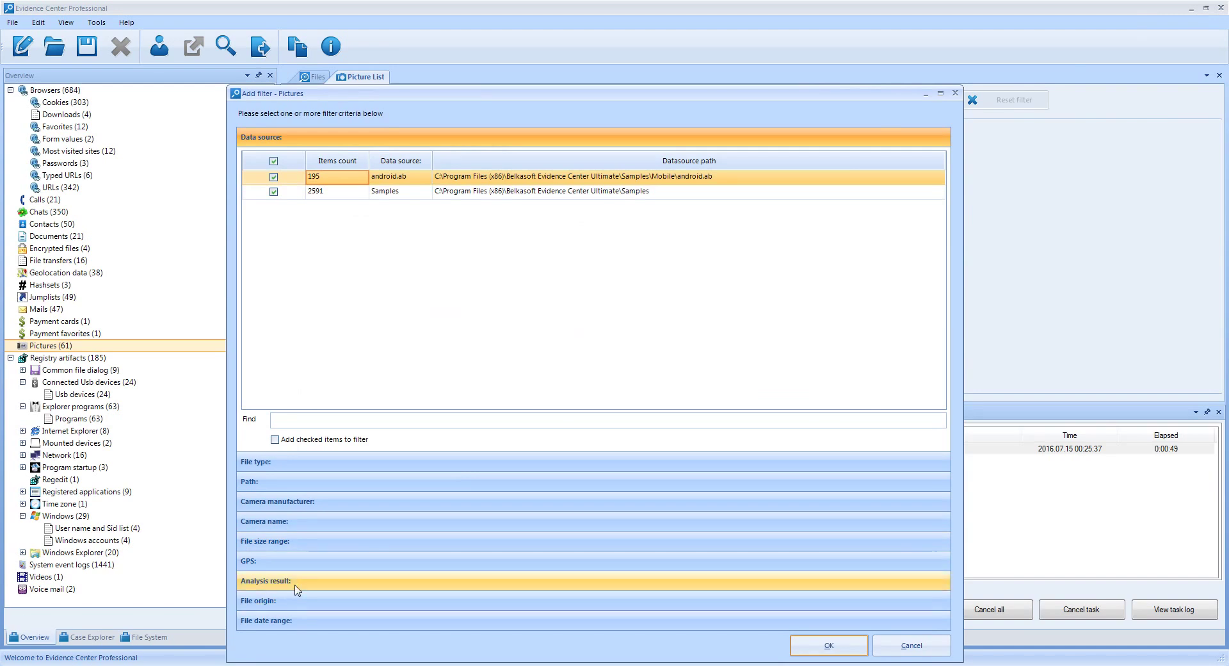
{"action": "left_click", "coordinate": [299, 581]}
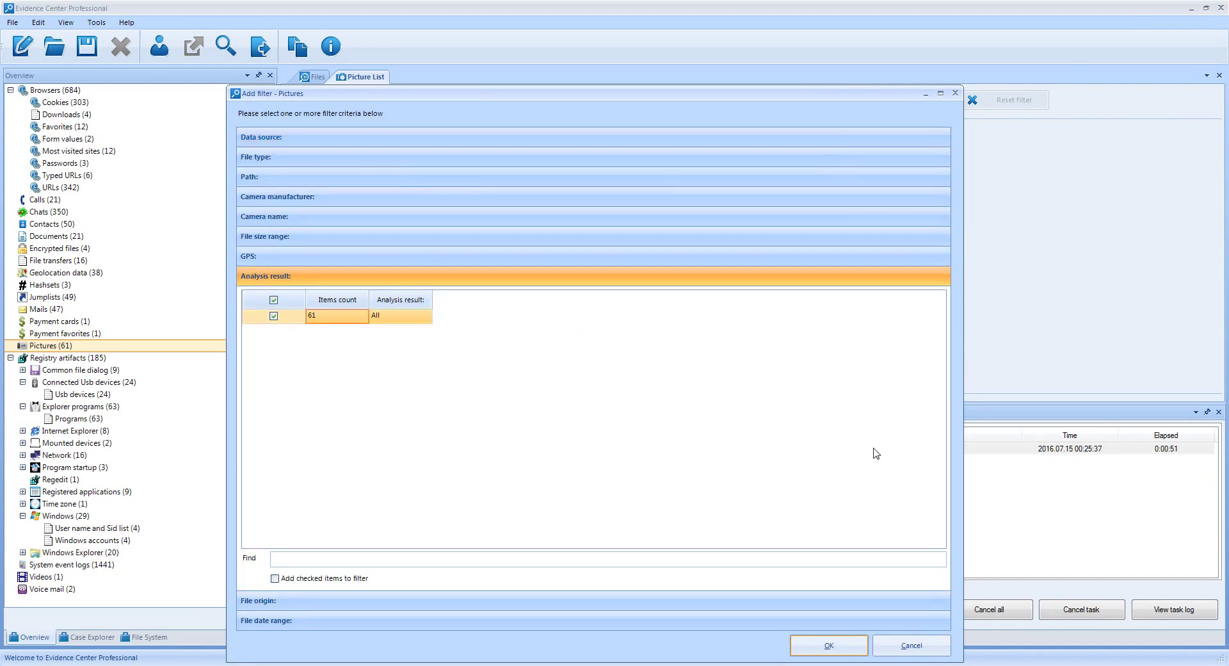
{"action": "left_click", "coordinate": [906, 647]}
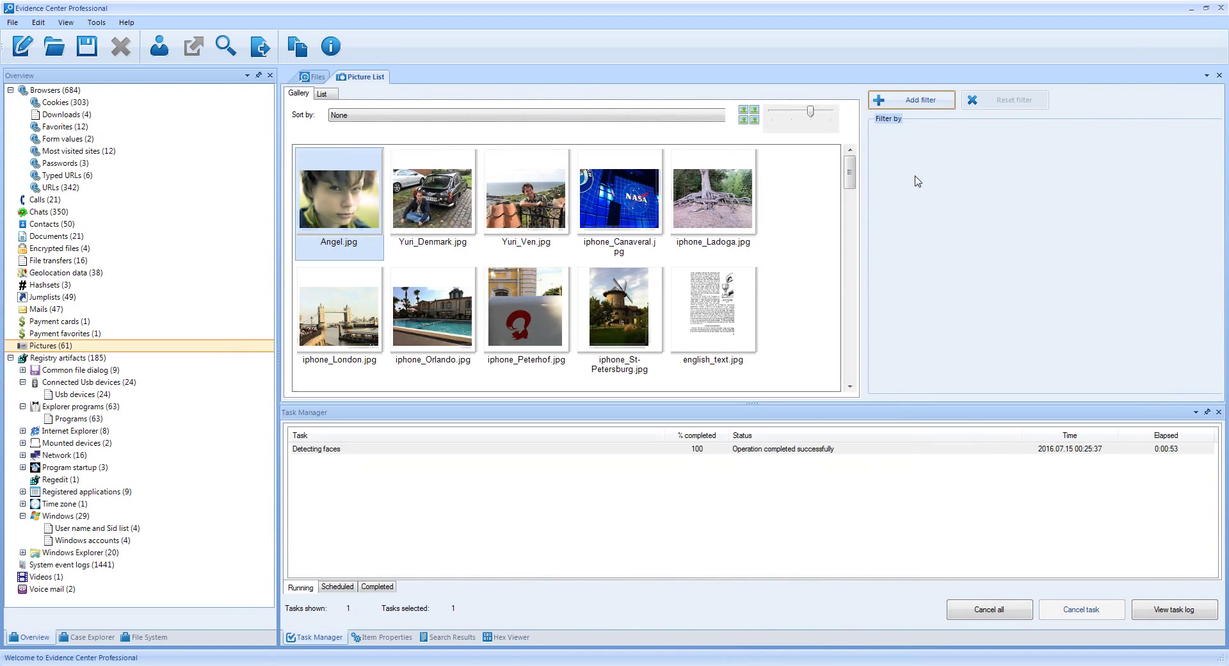
Filter the gallery by Analysis result to Pictures with faces only, leaving 7 pictures
{"action": "left_click", "coordinate": [914, 100]}
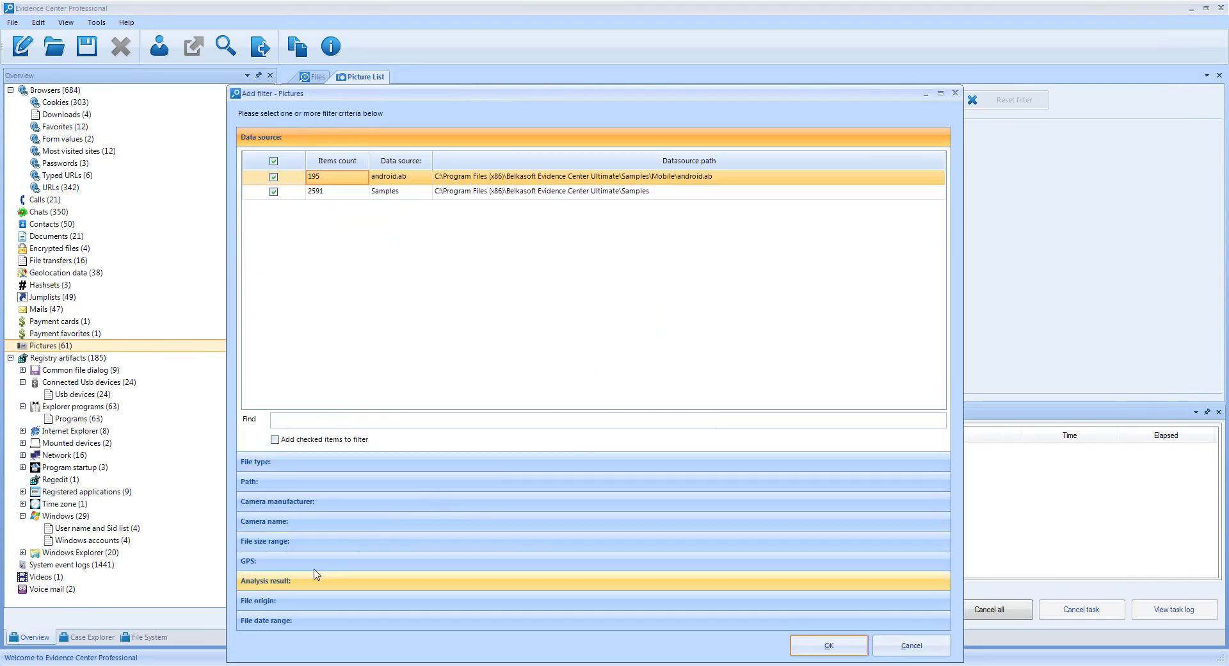
{"action": "left_click", "coordinate": [280, 585]}
{"action": "left_click_drag", "start_coordinate": [433, 299], "coordinate": [491, 306]}
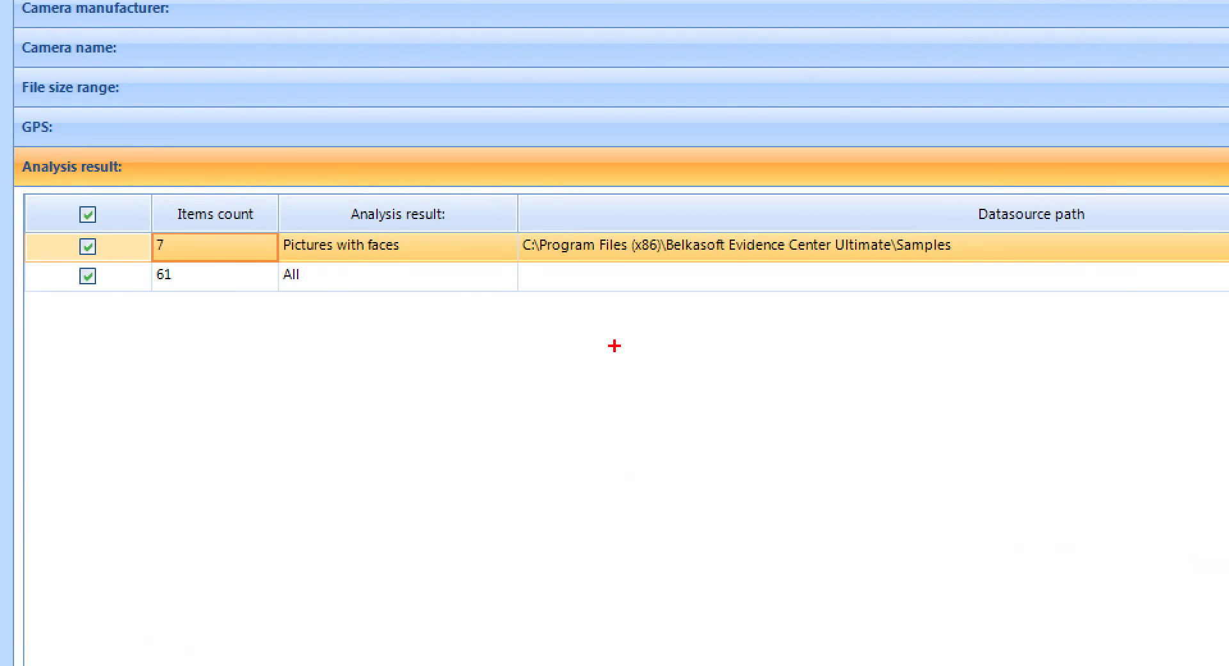
{"action": "mouse_move", "coordinate": [121, 217]}
{"action": "left_mouse_down"}
{"action": "mouse_move", "coordinate": [452, 236]}
{"action": "mouse_move", "coordinate": [472, 267]}
{"action": "left_mouse_up"}
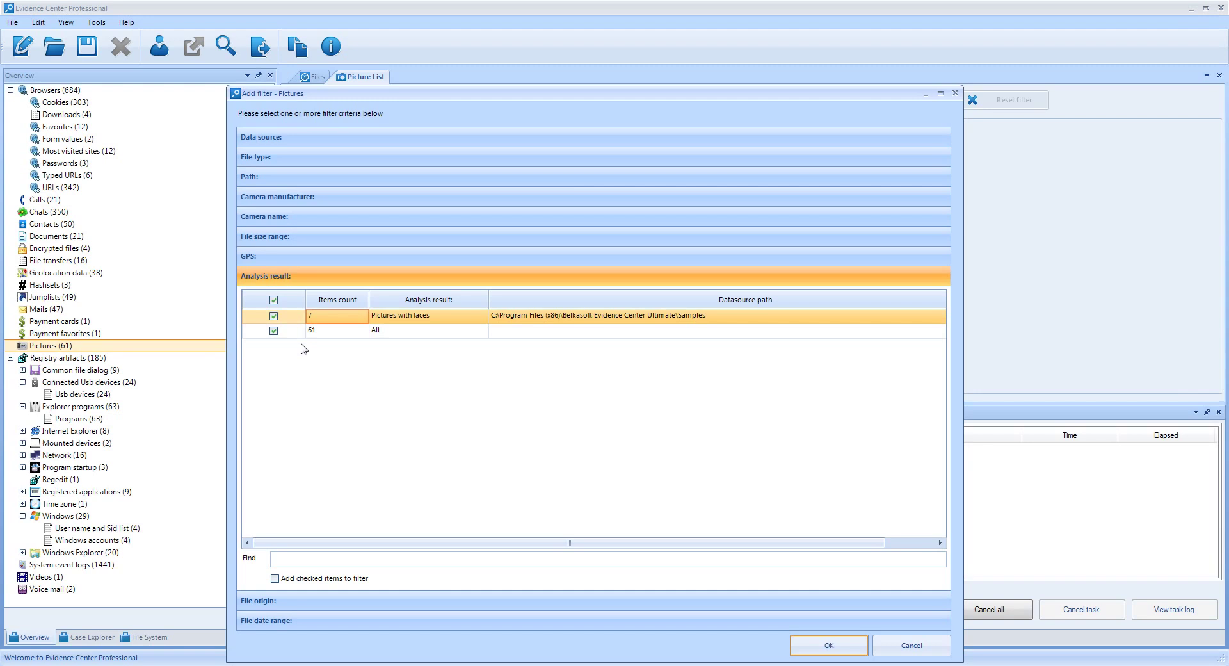
{"action": "left_click", "coordinate": [274, 330]}
{"action": "left_click", "coordinate": [826, 645]}
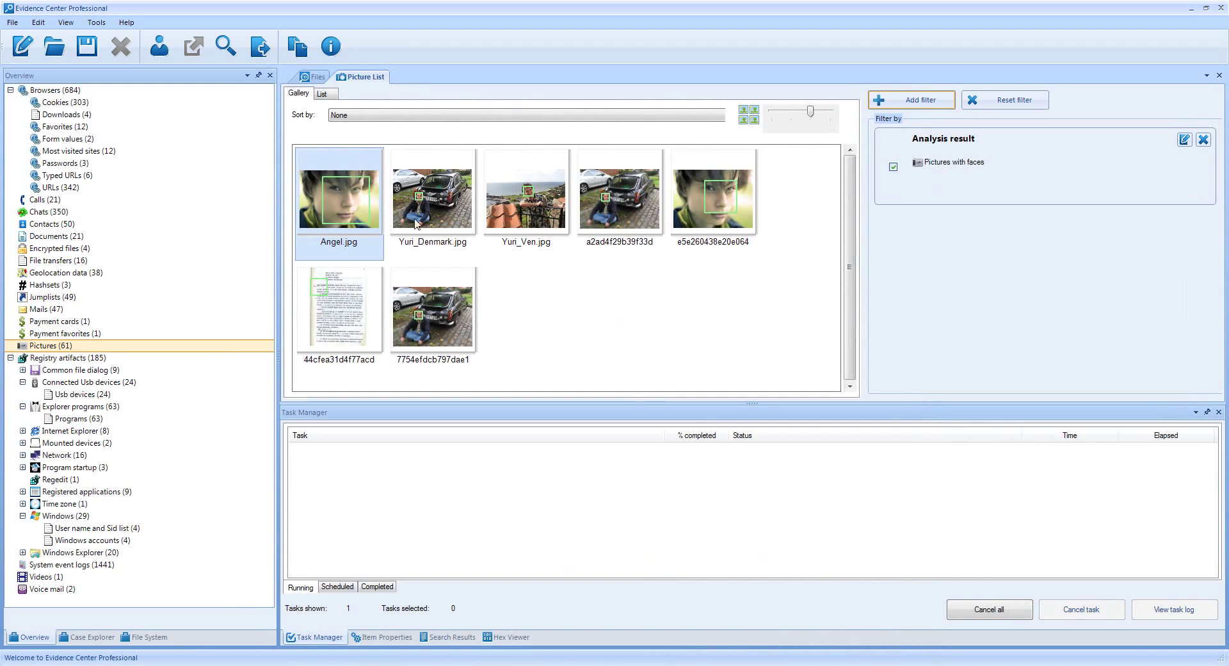
View Angel.jpg enlarged with its face box, then show the 350 chat messages
{"action": "double_click", "coordinate": [349, 209]}
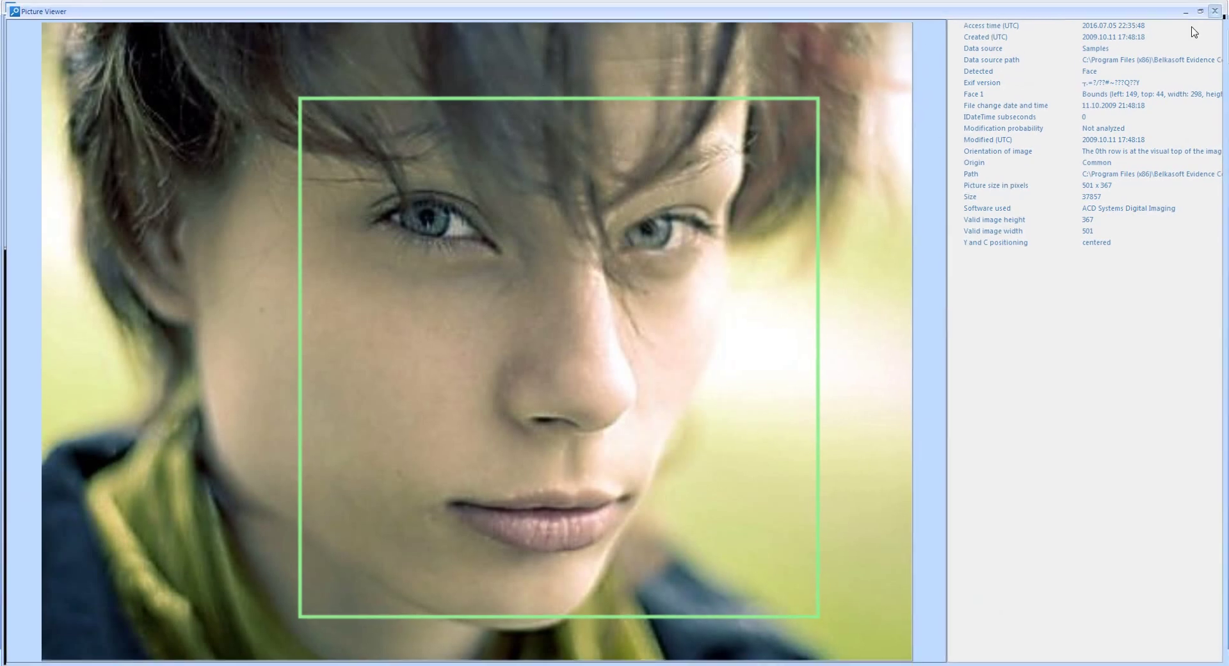
{"action": "left_click", "coordinate": [1214, 11]}
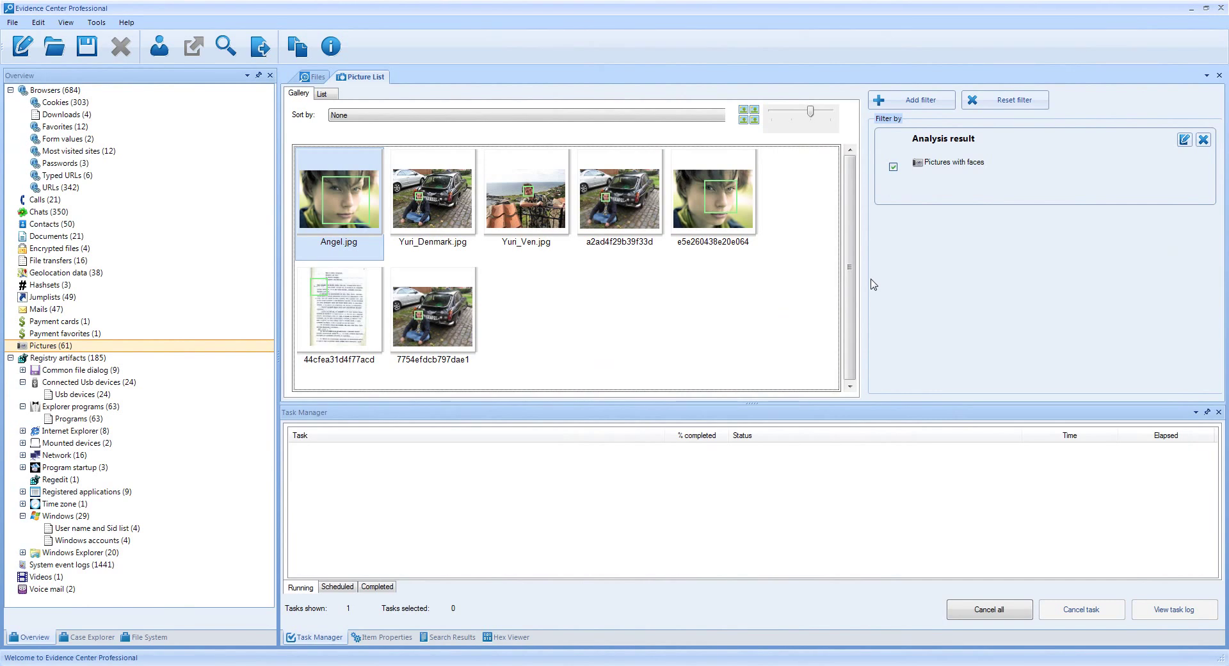
{"action": "left_click", "coordinate": [46, 212]}
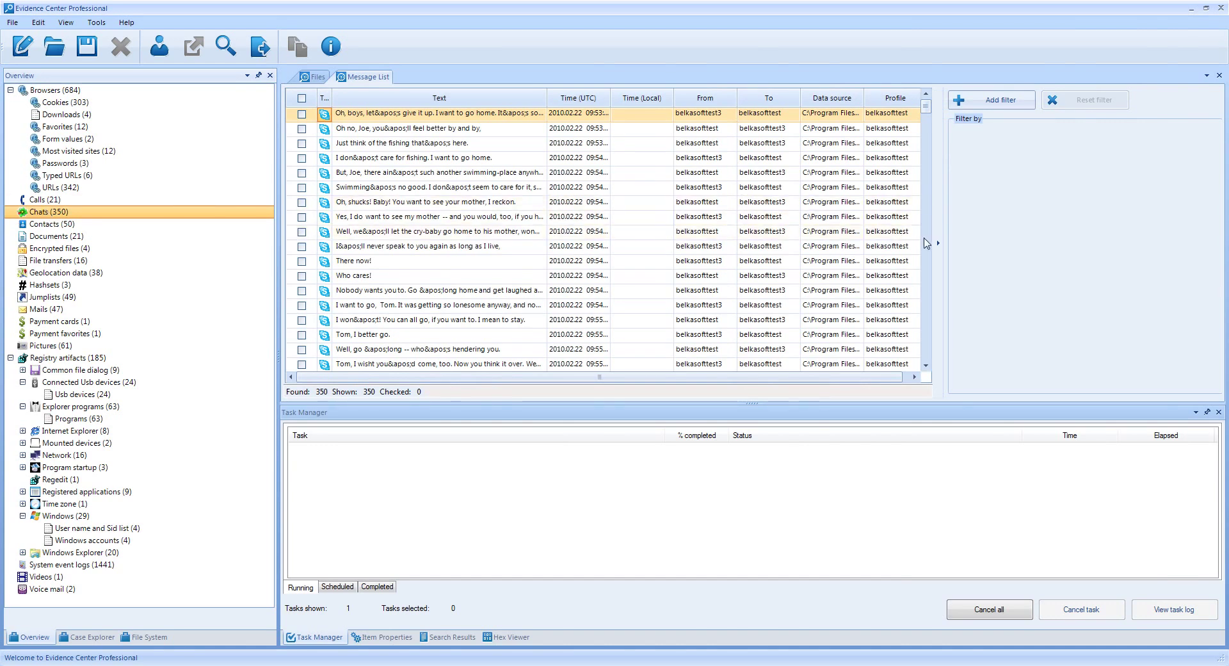
Review the six accounts under Instant Messengers (230) in Case Explorer, then go back to Overview
{"action": "left_click", "coordinate": [926, 245]}
{"action": "left_click_drag", "start_coordinate": [930, 246], "coordinate": [932, 249]}
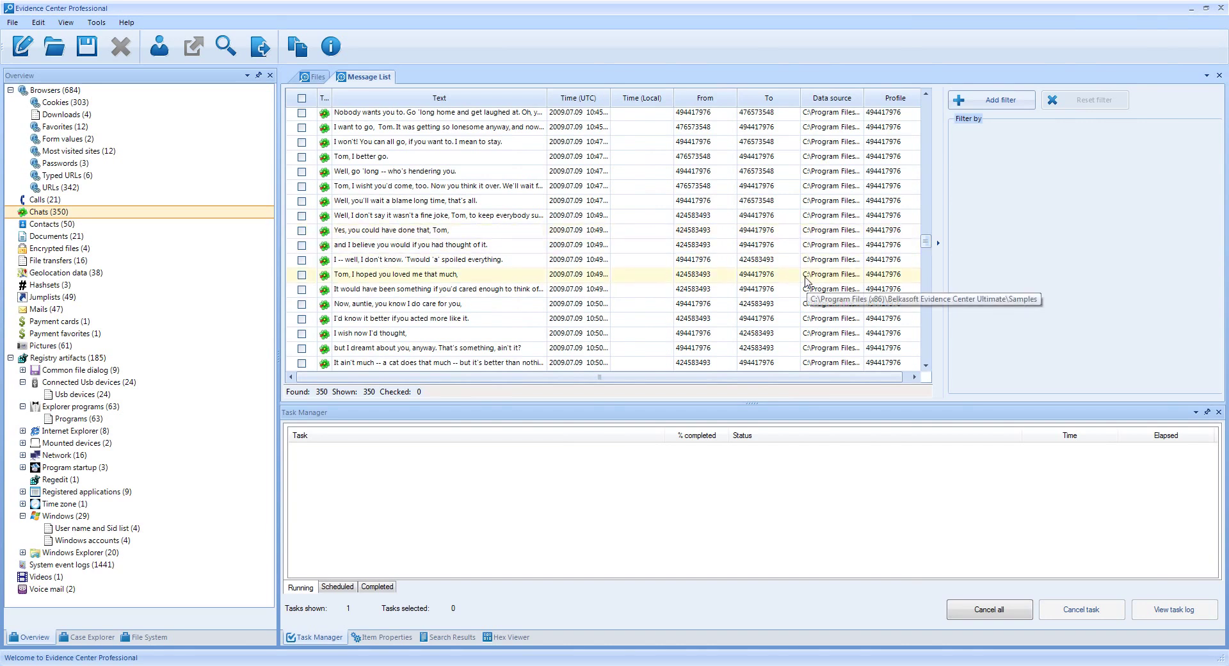
{"action": "left_click", "coordinate": [66, 640]}
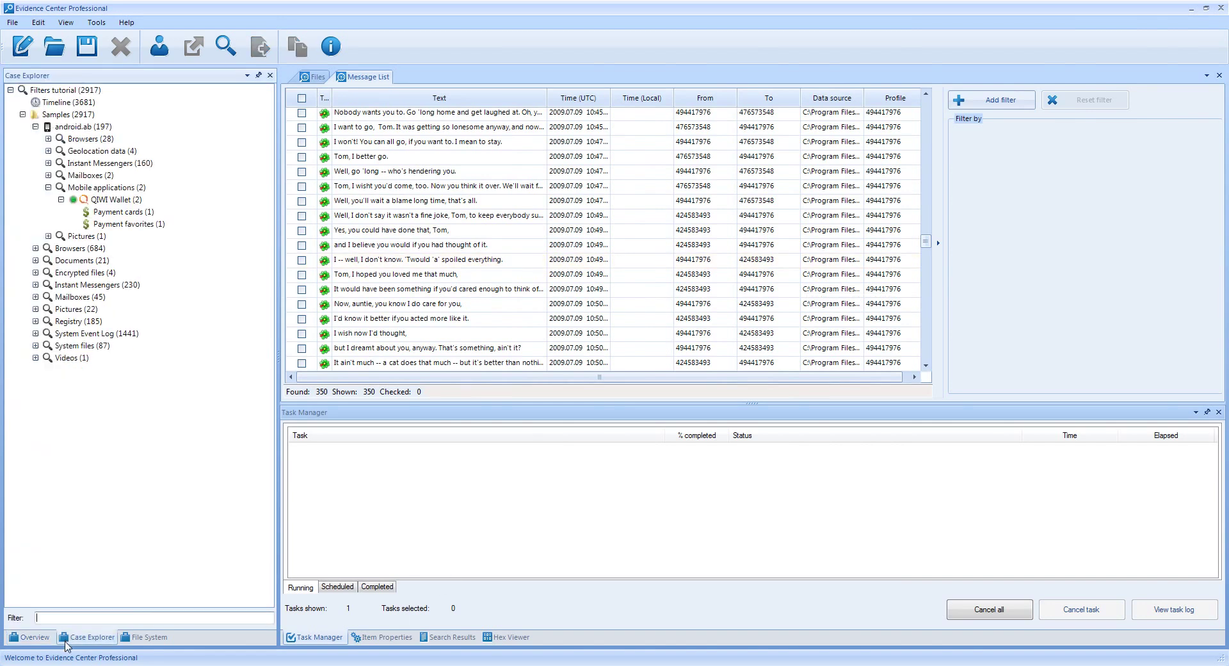
{"action": "left_click", "coordinate": [36, 284]}
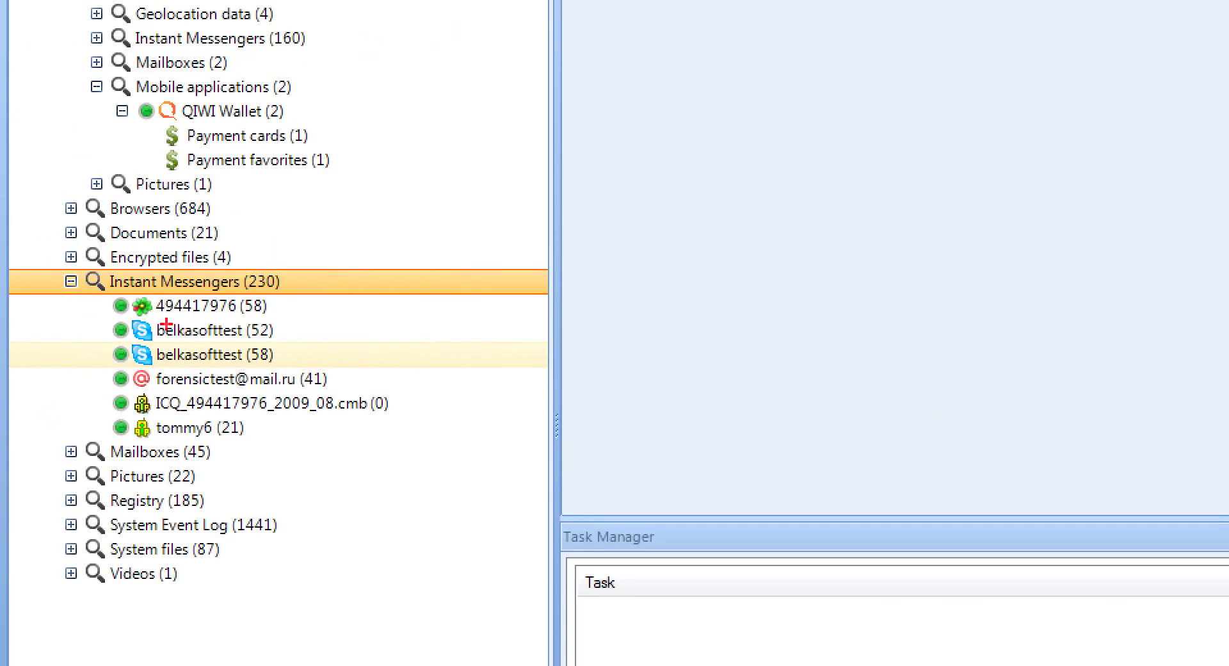
{"action": "left_click_drag", "start_coordinate": [76, 313], "coordinate": [302, 362]}
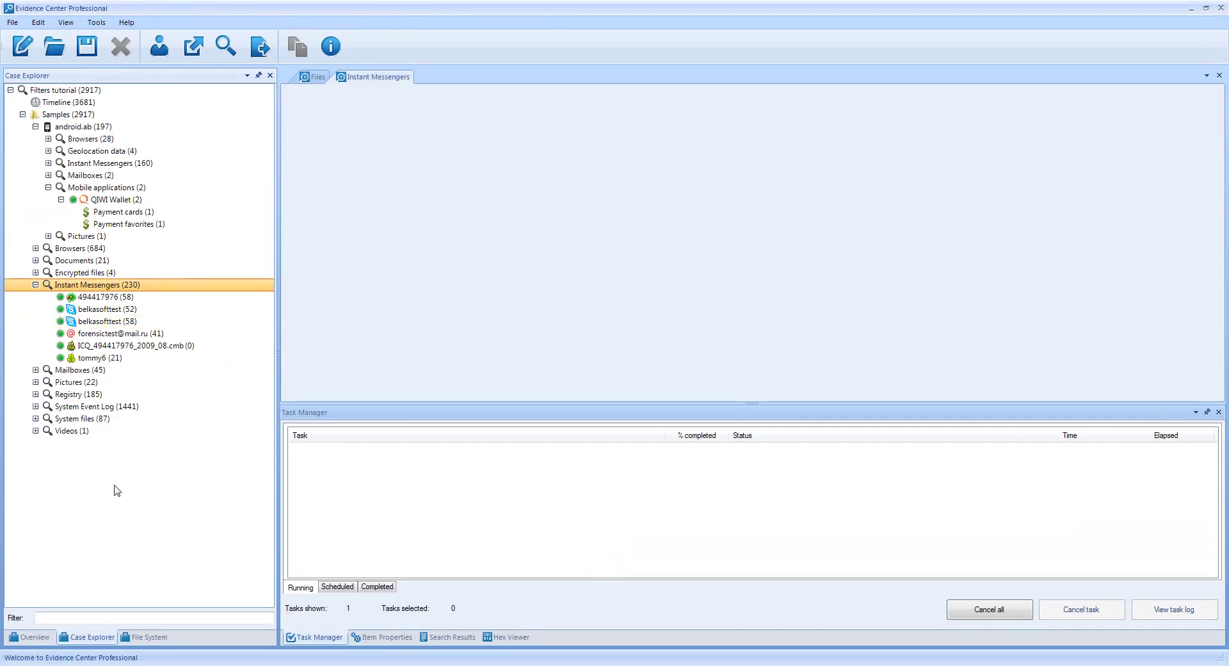
{"action": "left_click", "coordinate": [32, 637]}
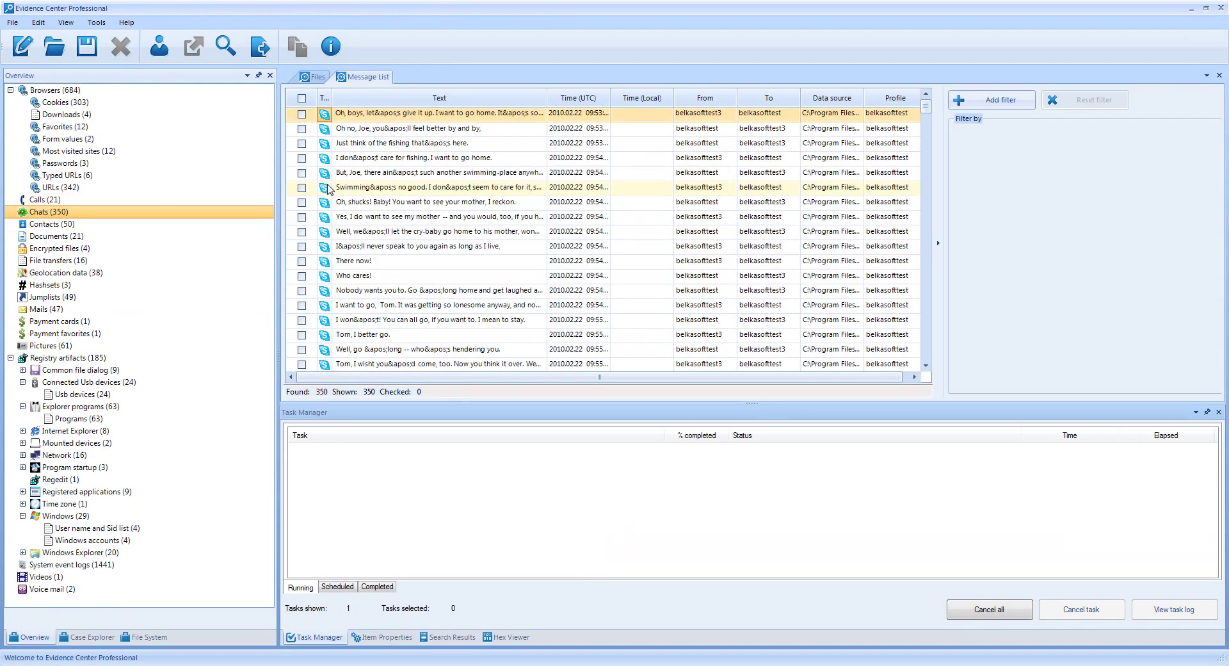
Filter chats by Profile to the Skype4 profiles, excluding SkypeChatSync, leaving 74 messages
{"action": "left_click", "coordinate": [1023, 105]}
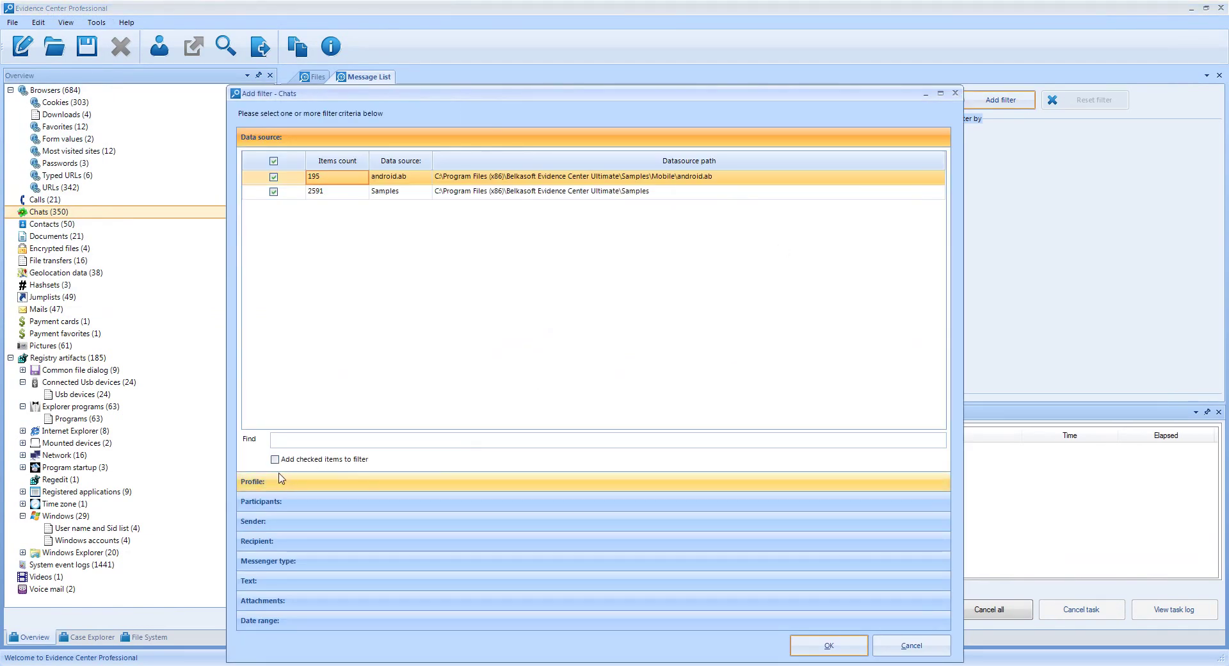
{"action": "left_click", "coordinate": [280, 479]}
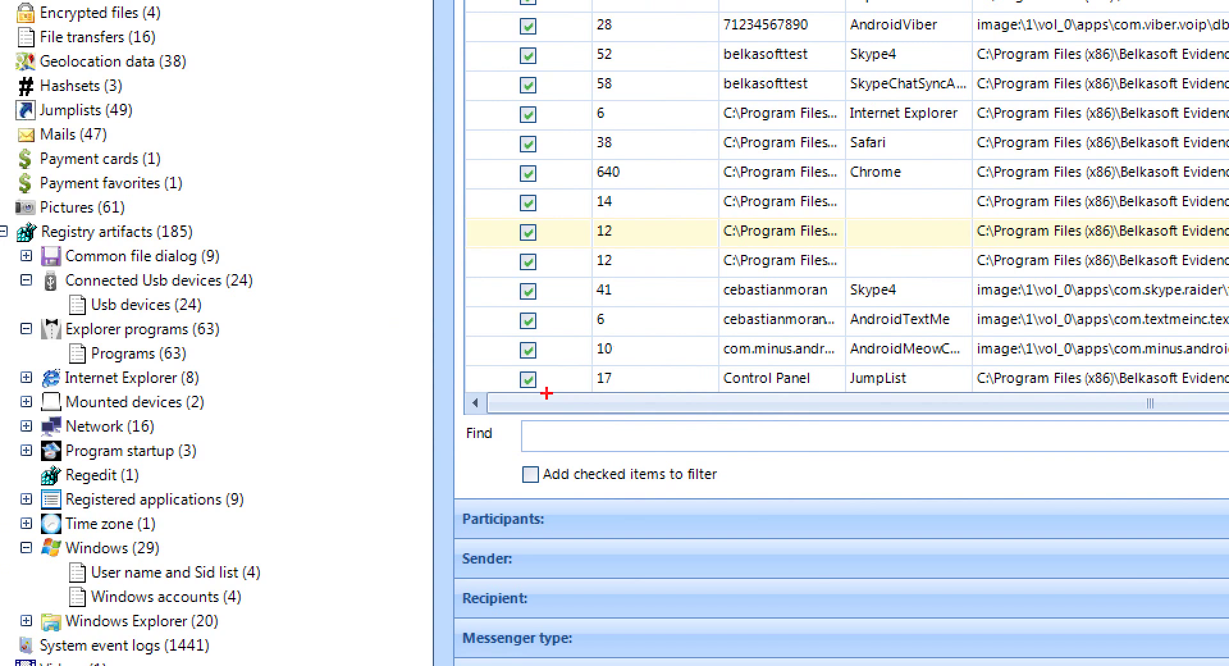
{"action": "mouse_move", "coordinate": [458, 419]}
{"action": "left_mouse_down"}
{"action": "mouse_move", "coordinate": [583, 454]}
{"action": "mouse_move", "coordinate": [688, 454]}
{"action": "left_mouse_up"}
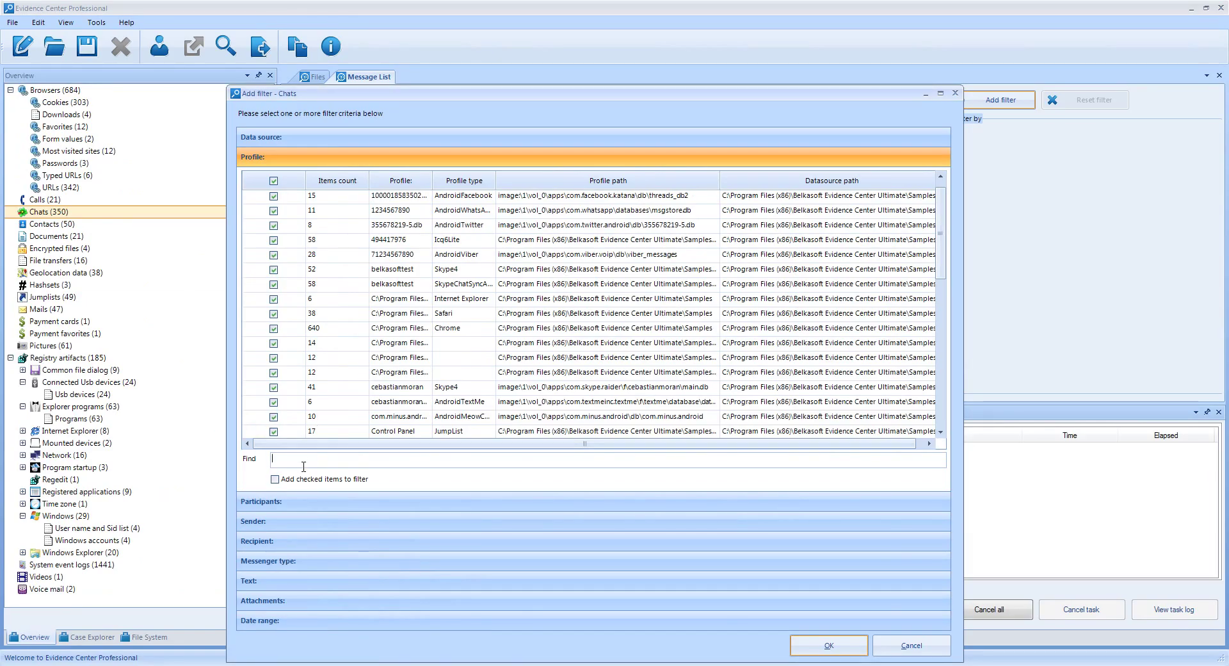
{"action": "type", "text": "Skype"}
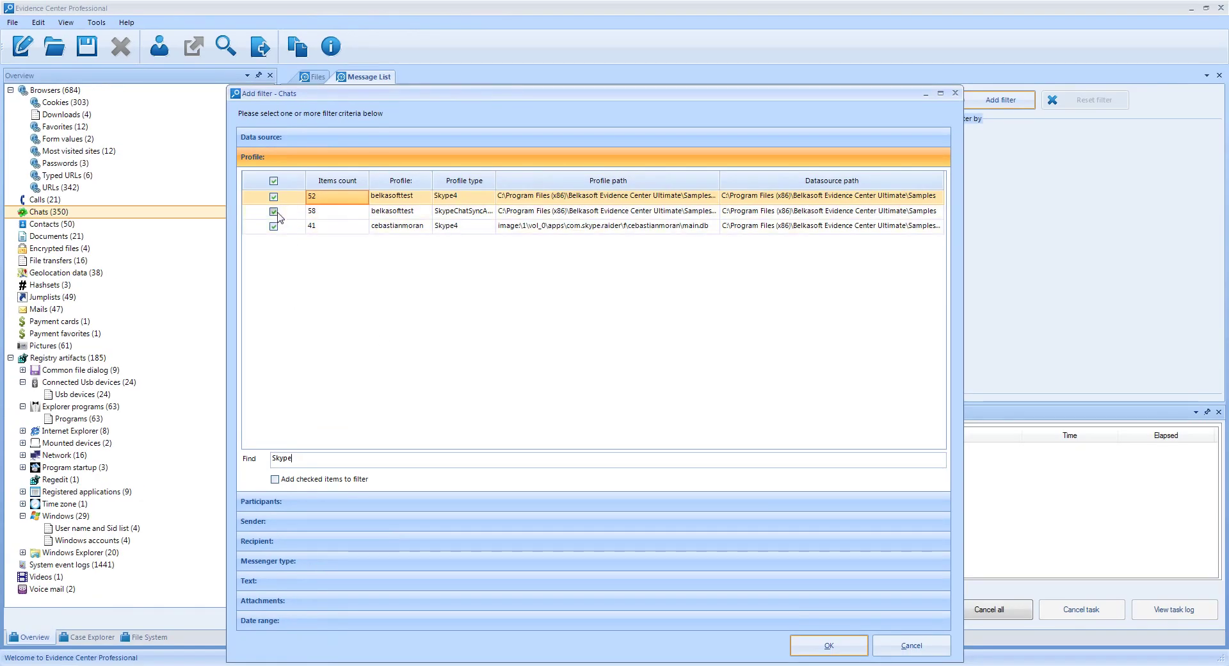
{"action": "left_click", "coordinate": [275, 212]}
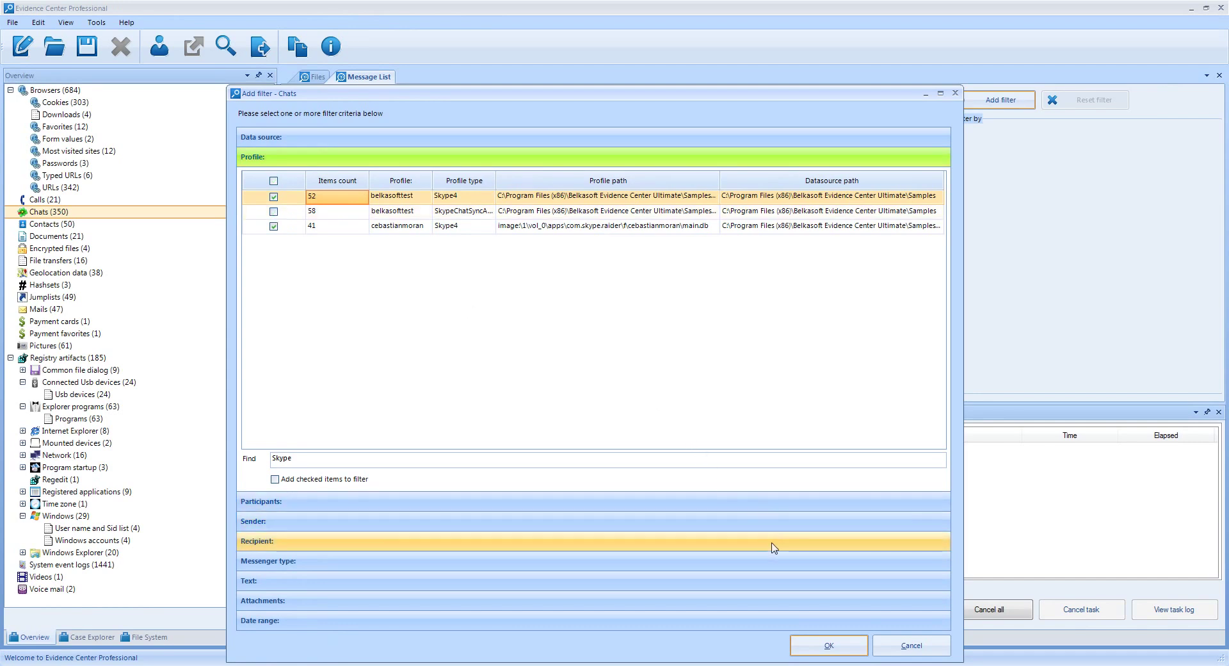
{"action": "left_click", "coordinate": [807, 644]}
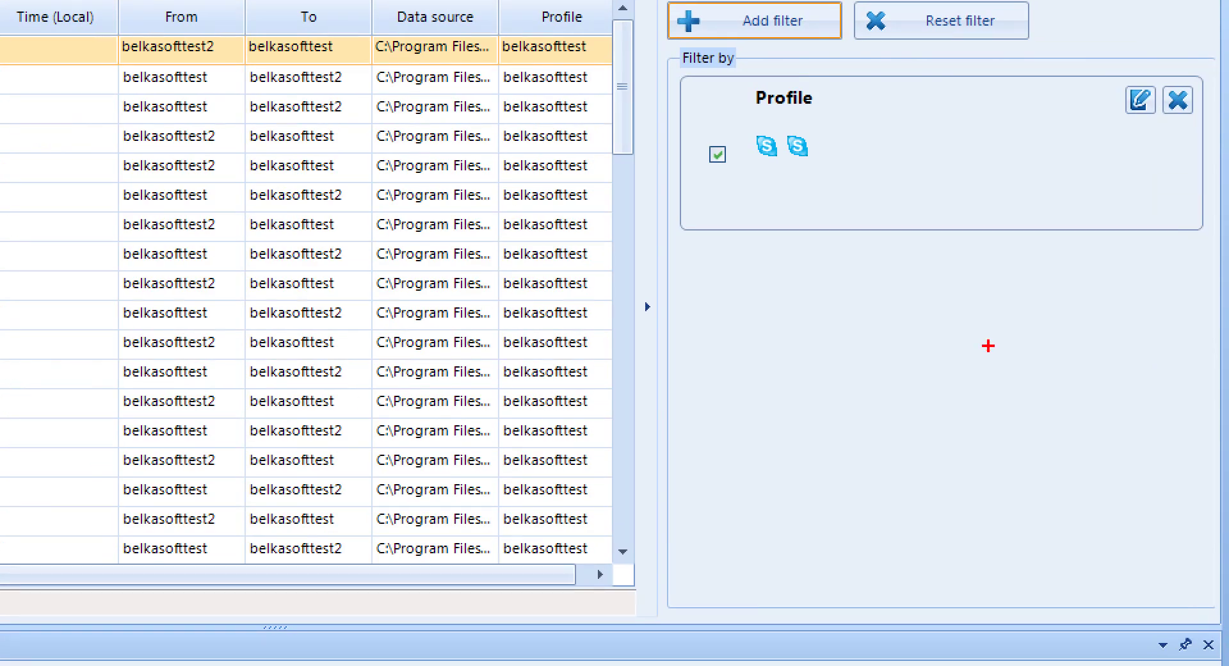
{"action": "left_click_drag", "start_coordinate": [741, 95], "coordinate": [835, 186]}
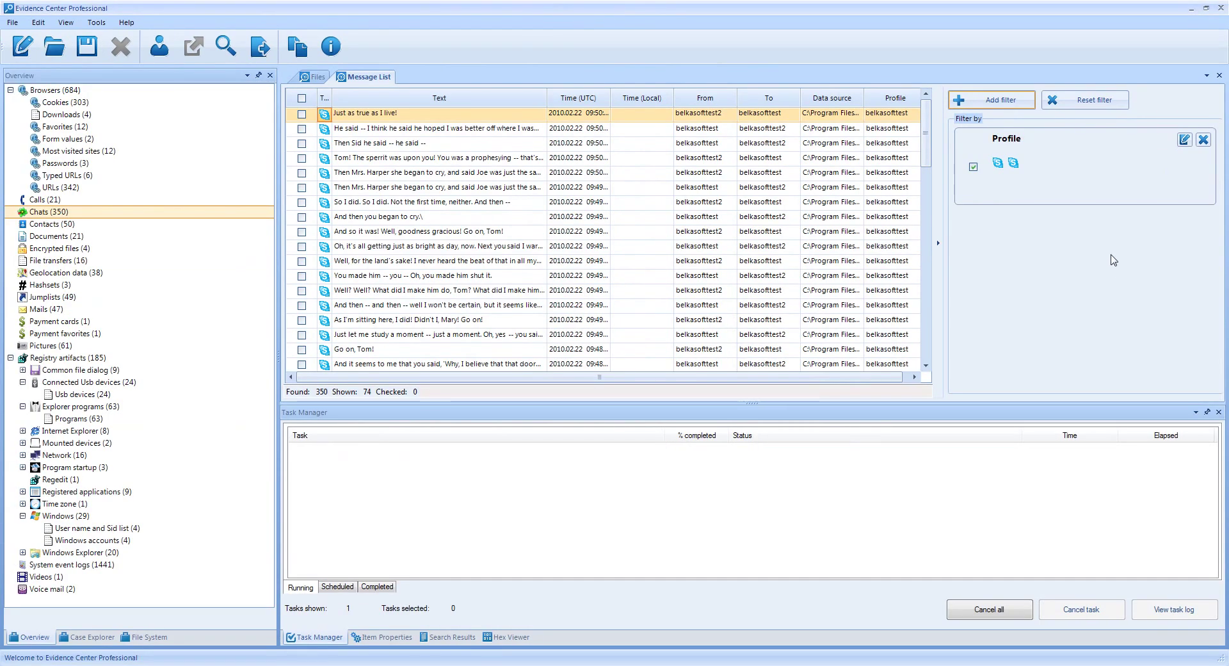
Start a Sender filter checking the first conversation partner's account, unchecking the unrelated third sender
{"action": "mouse_move", "coordinate": [997, 166]}
{"action": "left_click", "coordinate": [984, 101]}
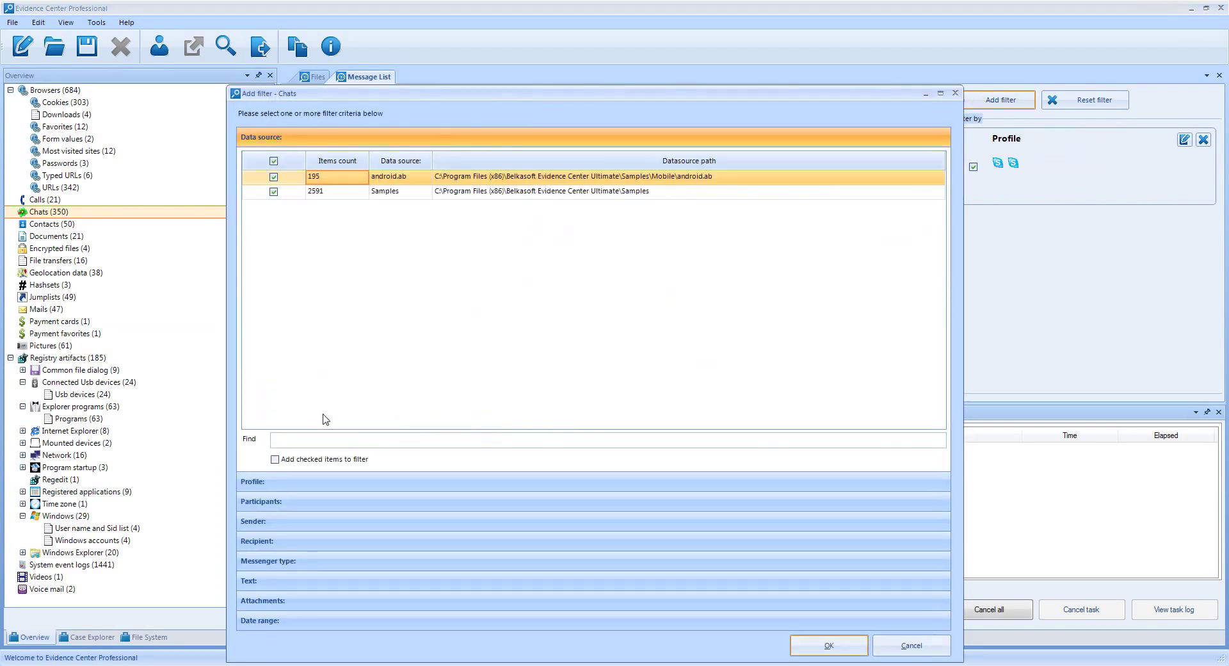
{"action": "left_click", "coordinate": [263, 522]}
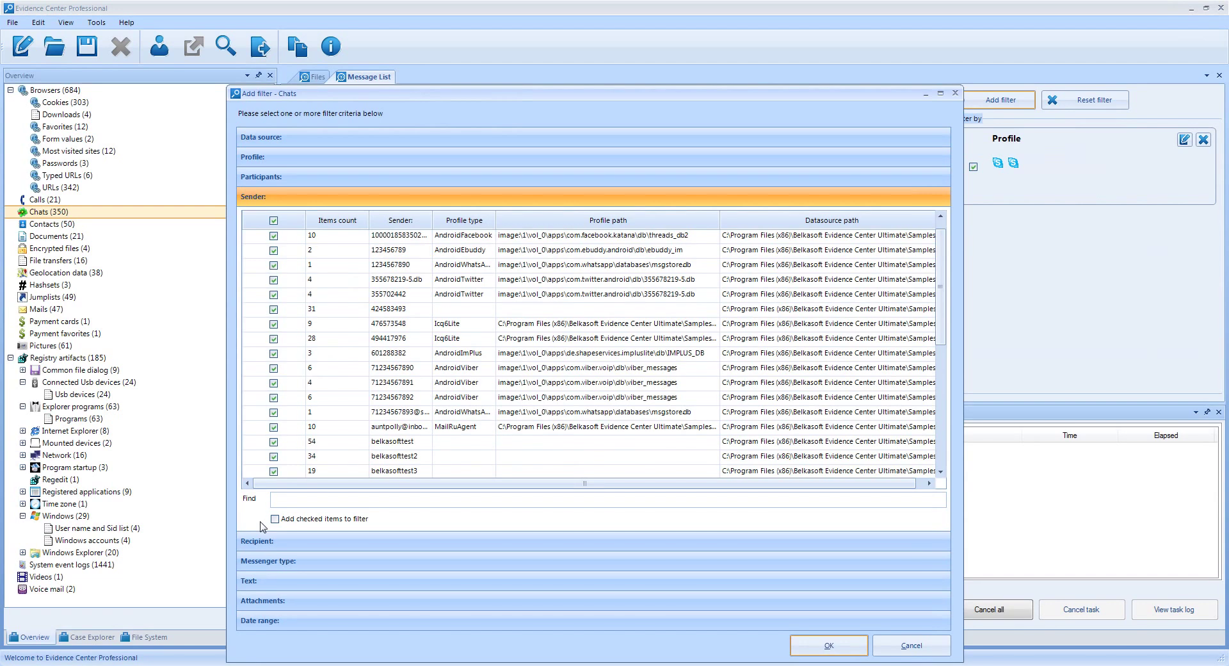
{"action": "left_click", "coordinate": [280, 502]}
{"action": "type", "text": "cebastian"}
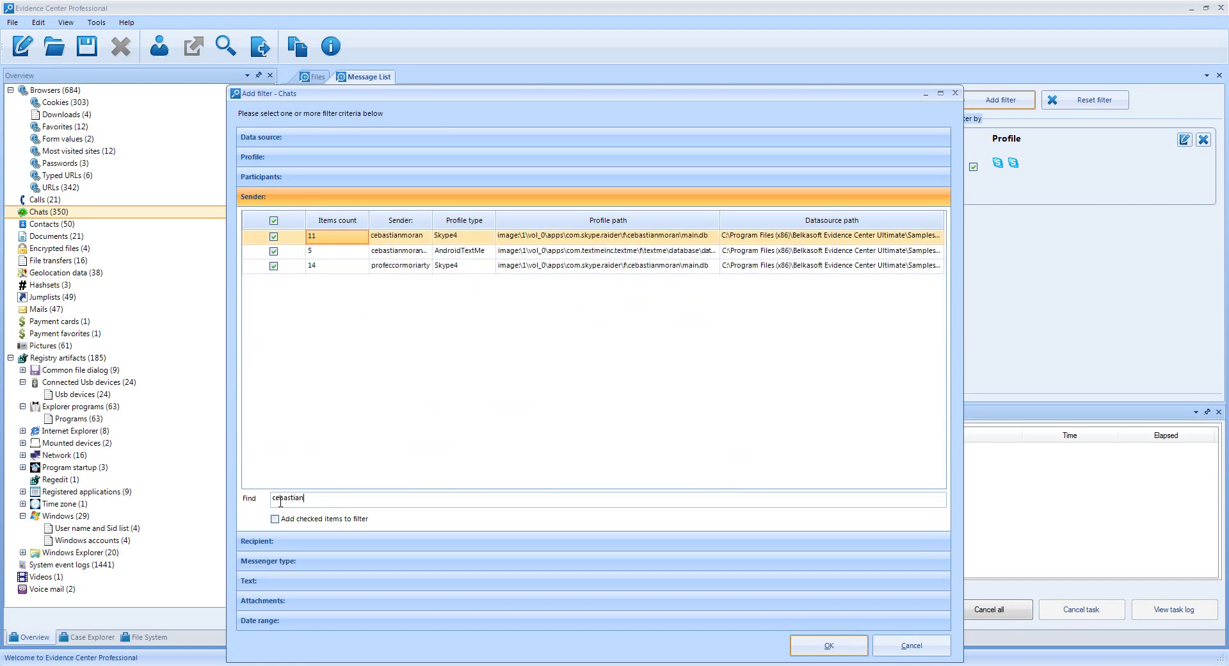
{"action": "left_click", "coordinate": [273, 265]}
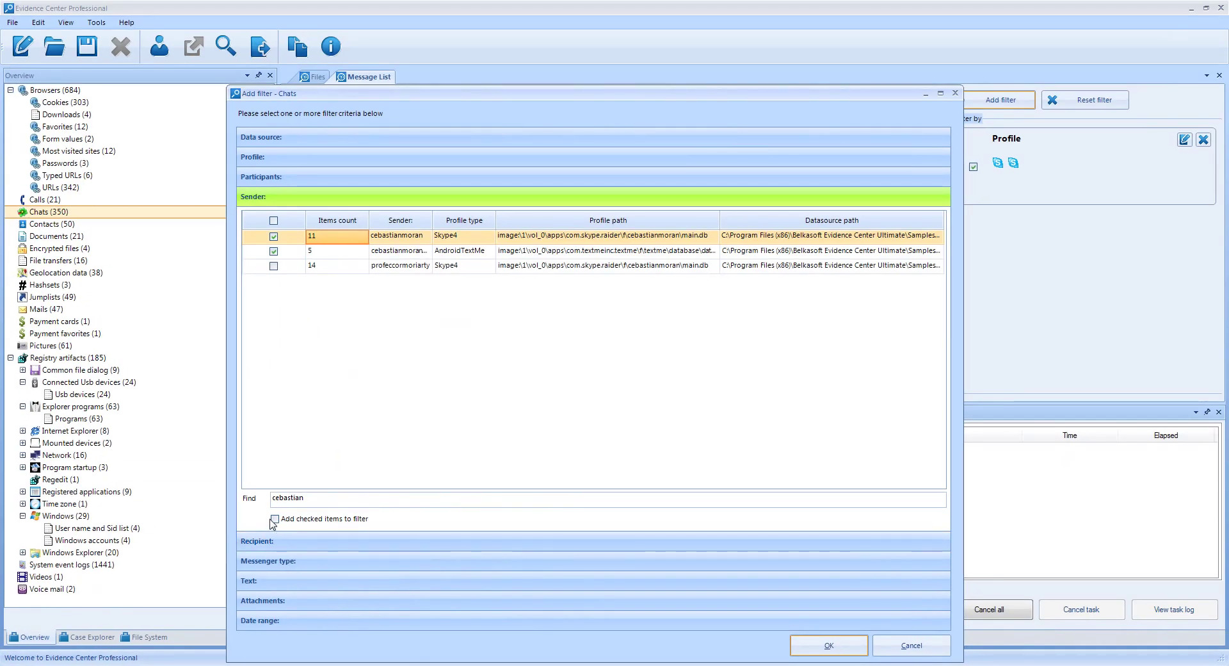
Add the second partner's Skype4 account to the checked senders and apply, leaving 25 chats
{"action": "left_click", "coordinate": [274, 519]}
{"action": "left_click", "coordinate": [338, 499]}
{"action": "left_click_drag", "start_coordinate": [338, 499], "coordinate": [113, 510]}
{"action": "type", "text": "p"}
{"action": "type", "text": "rof"}
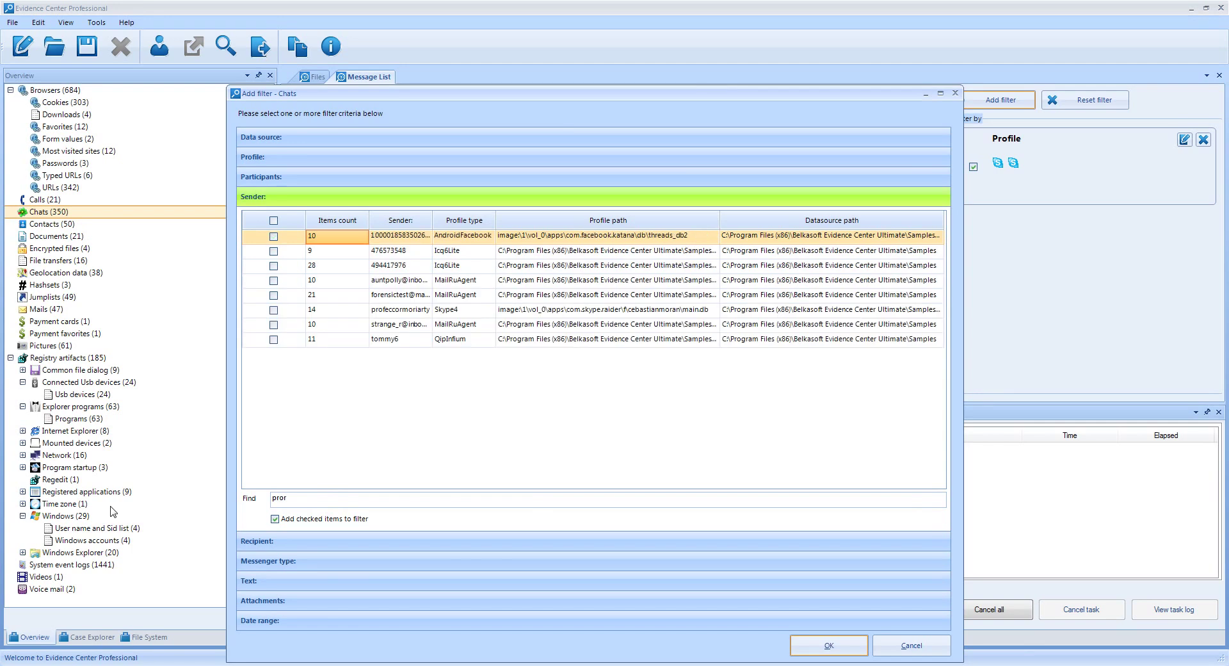
{"action": "type", "text": "e"}
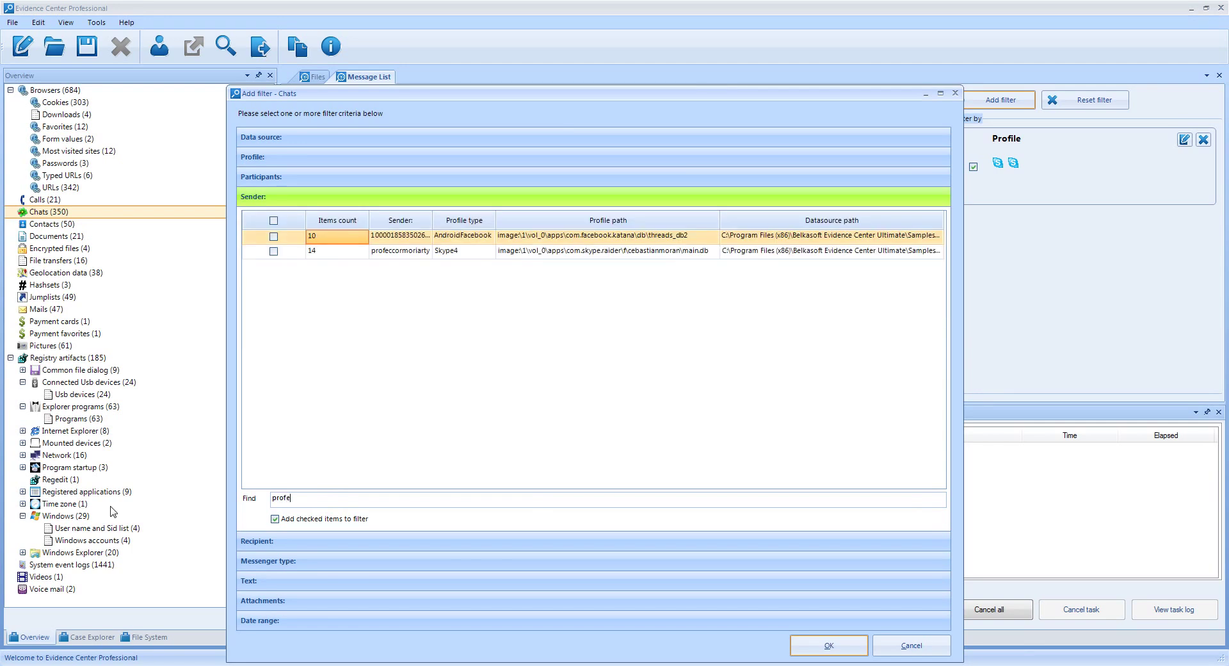
{"action": "left_click", "coordinate": [274, 251]}
{"action": "left_click", "coordinate": [821, 651]}
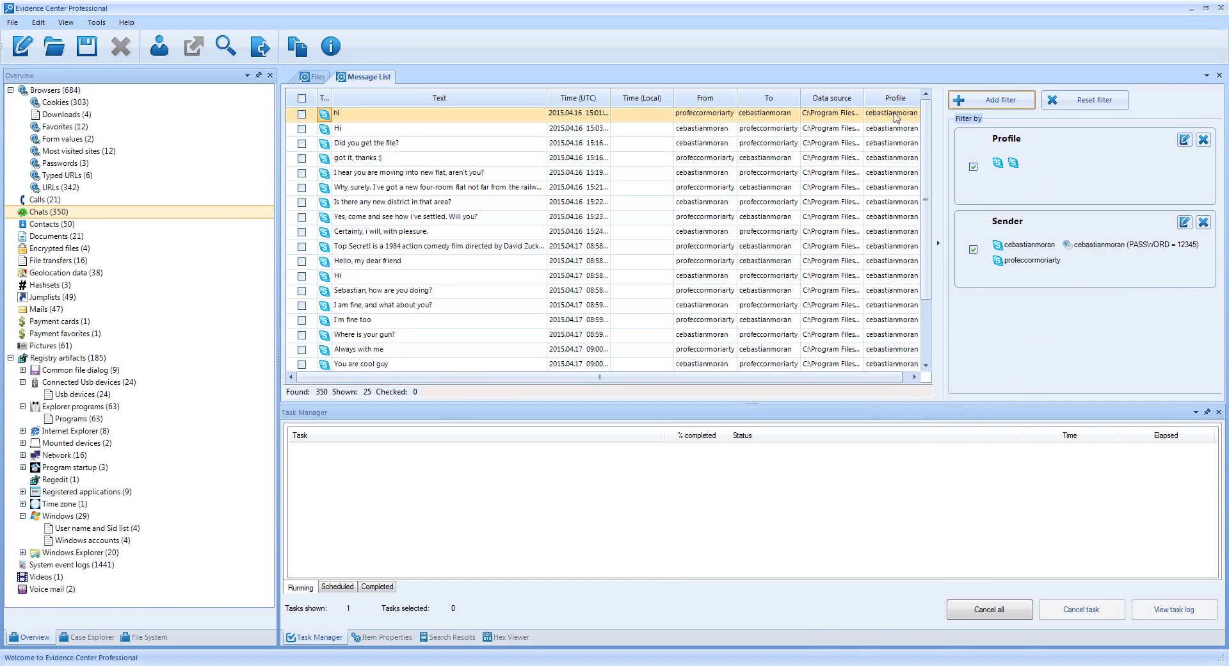
Add a Text filter for 'secret', leaving only the 'Top Secret!' film message
{"action": "left_click", "coordinate": [986, 101]}
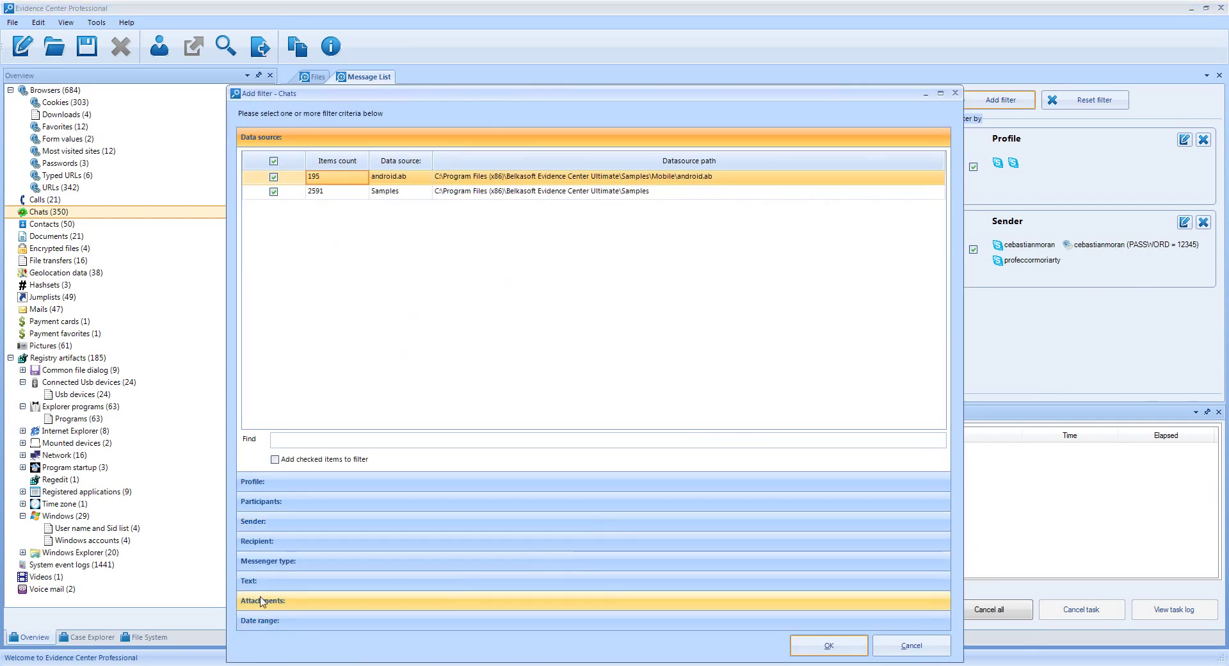
{"action": "left_click", "coordinate": [461, 579]}
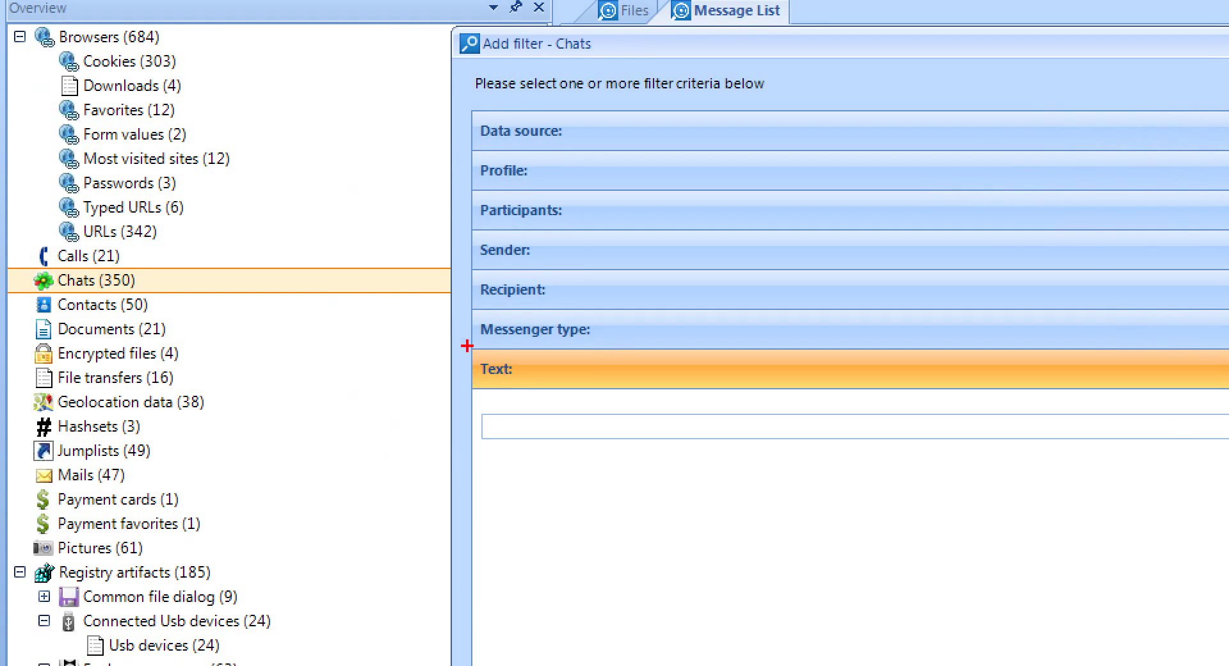
{"action": "left_click_drag", "start_coordinate": [467, 346], "coordinate": [701, 441]}
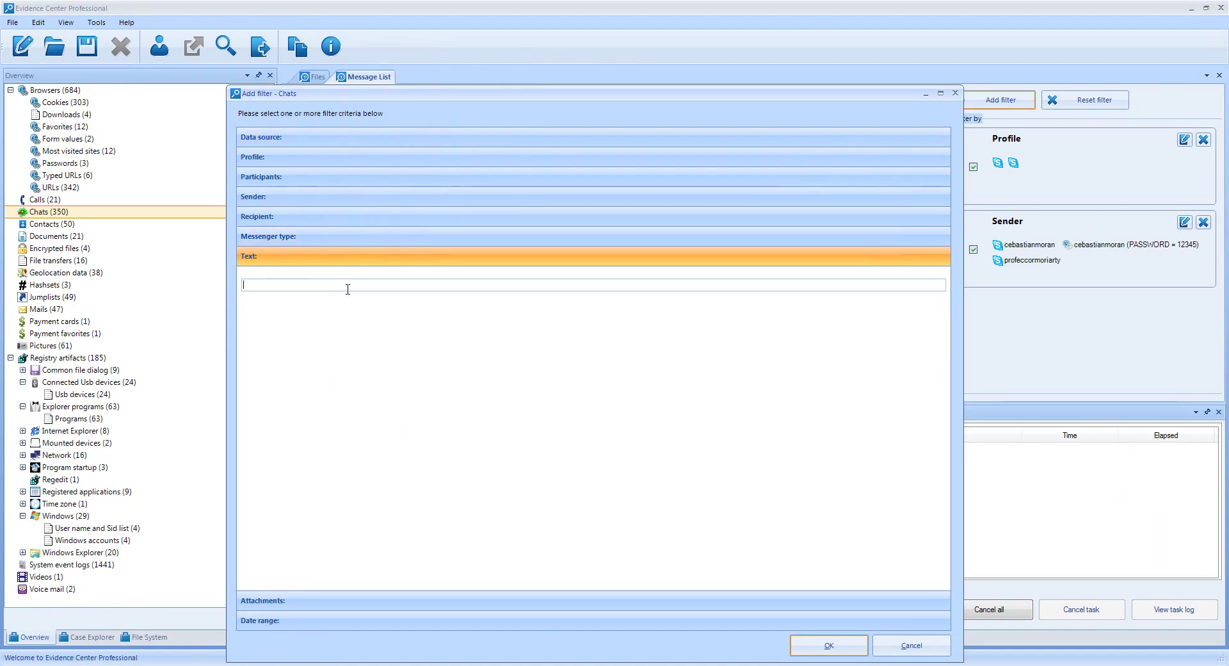
{"action": "type", "text": "secret"}
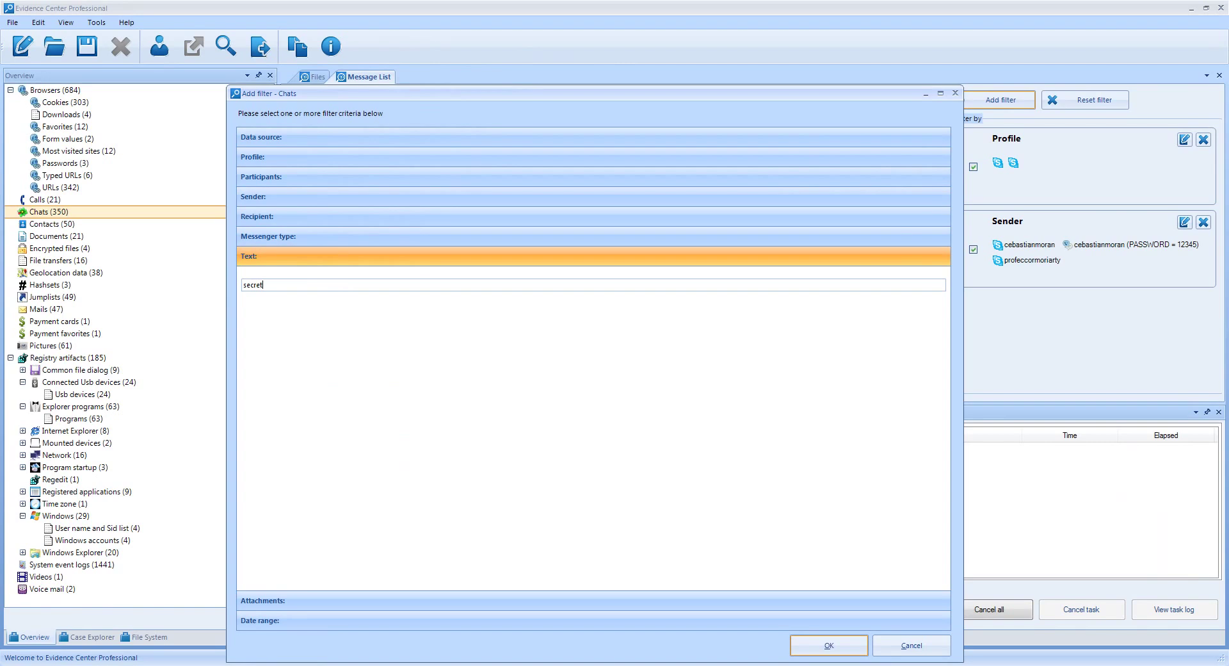
{"action": "left_click", "coordinate": [807, 646]}
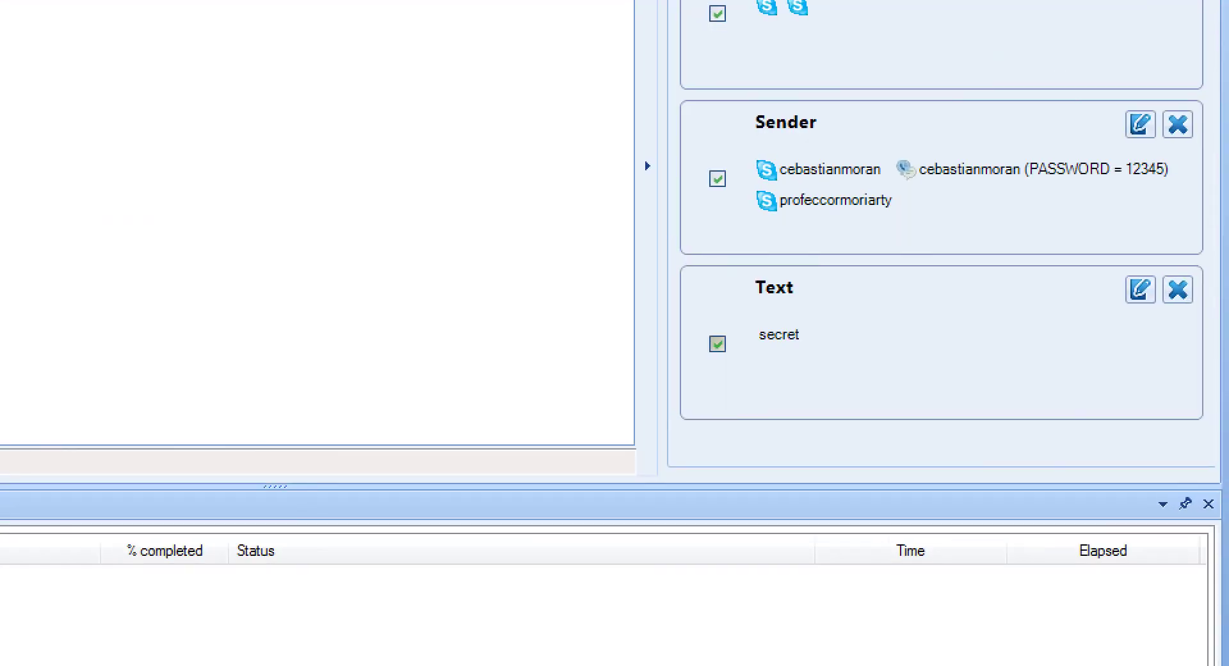
{"action": "left_click", "coordinate": [974, 334]}
{"action": "left_click_drag", "start_coordinate": [699, 318], "coordinate": [750, 377]}
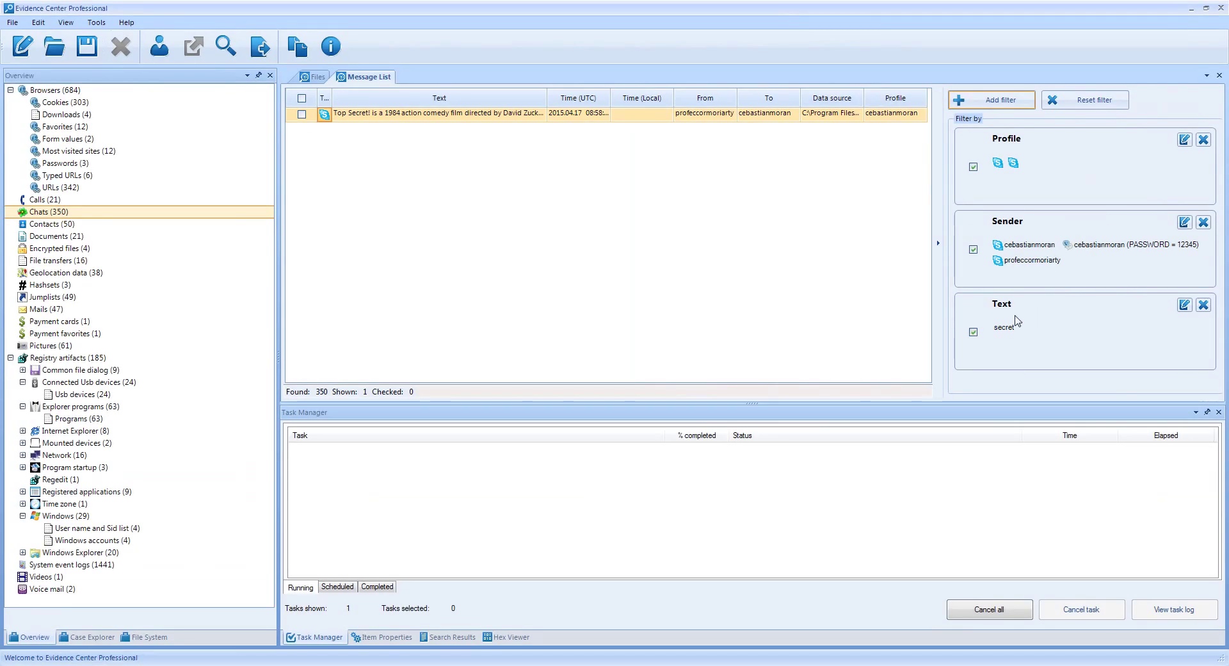
{"action": "left_click", "coordinate": [717, 343]}
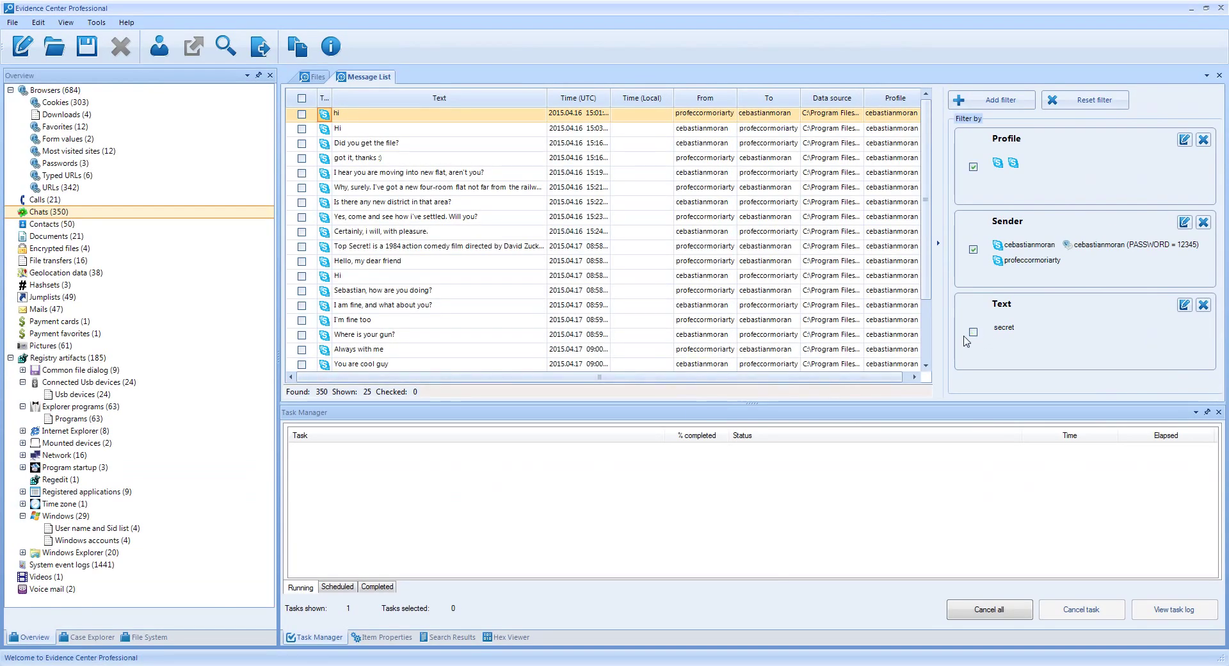
{"action": "left_click", "coordinate": [973, 332]}
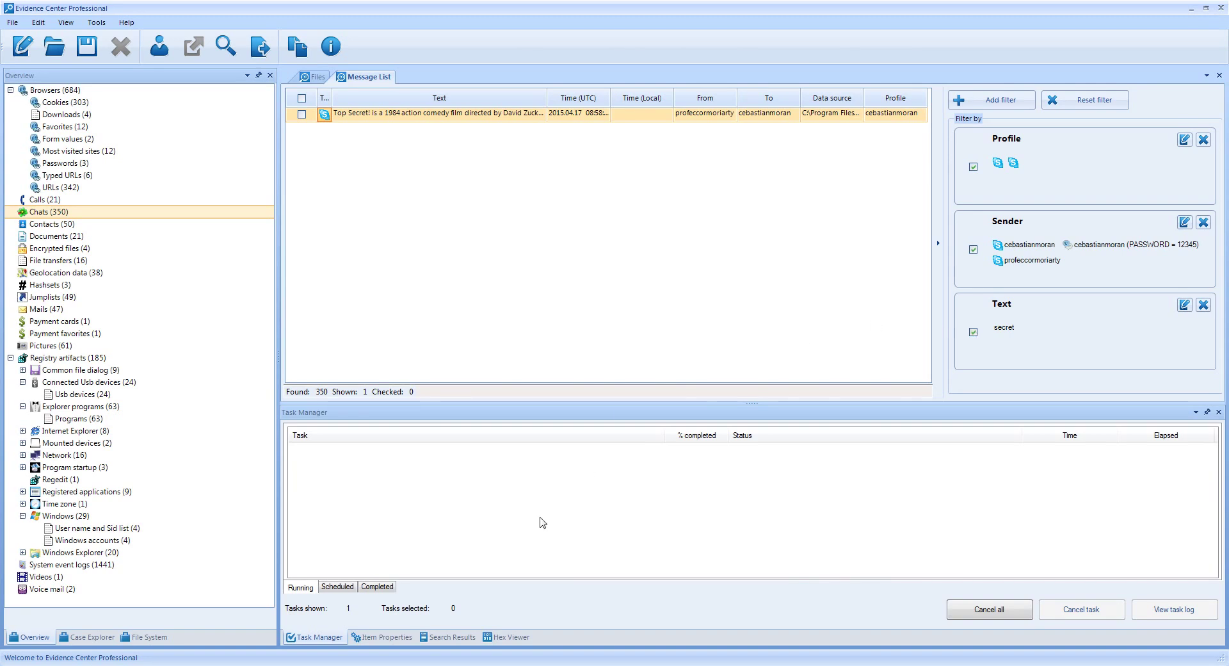
Switch to the Case Explorer tree and open the case Timeline with all 3681 events
{"action": "left_click", "coordinate": [82, 641]}
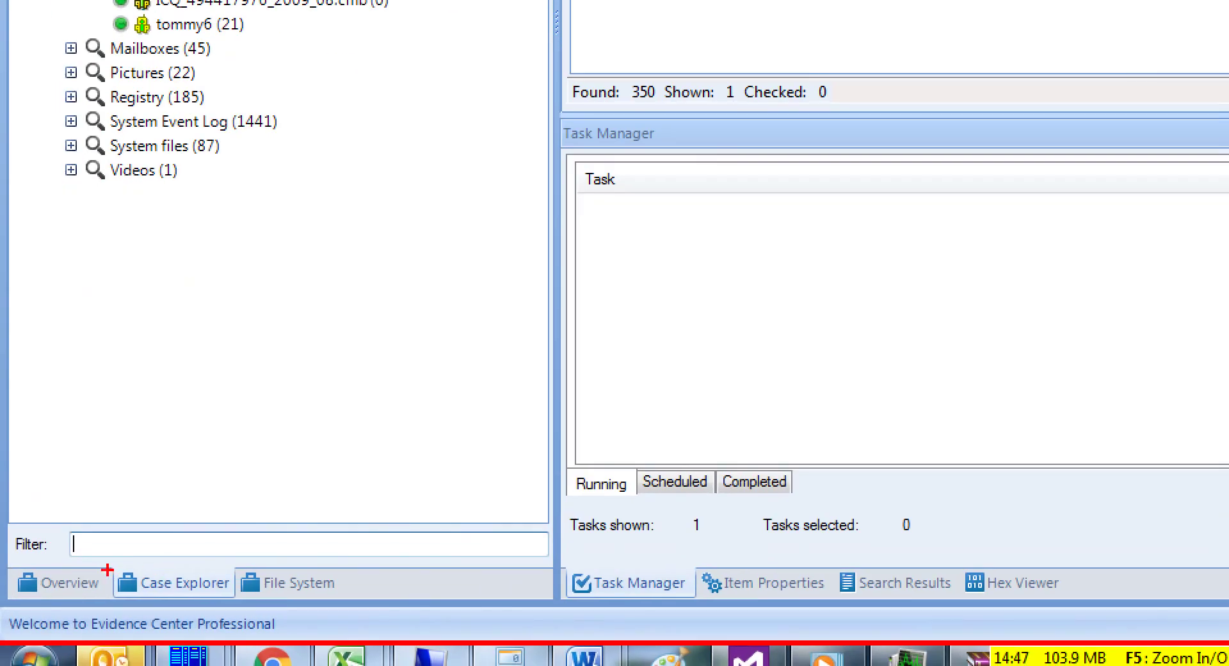
{"action": "left_click_drag", "start_coordinate": [66, 606], "coordinate": [181, 632]}
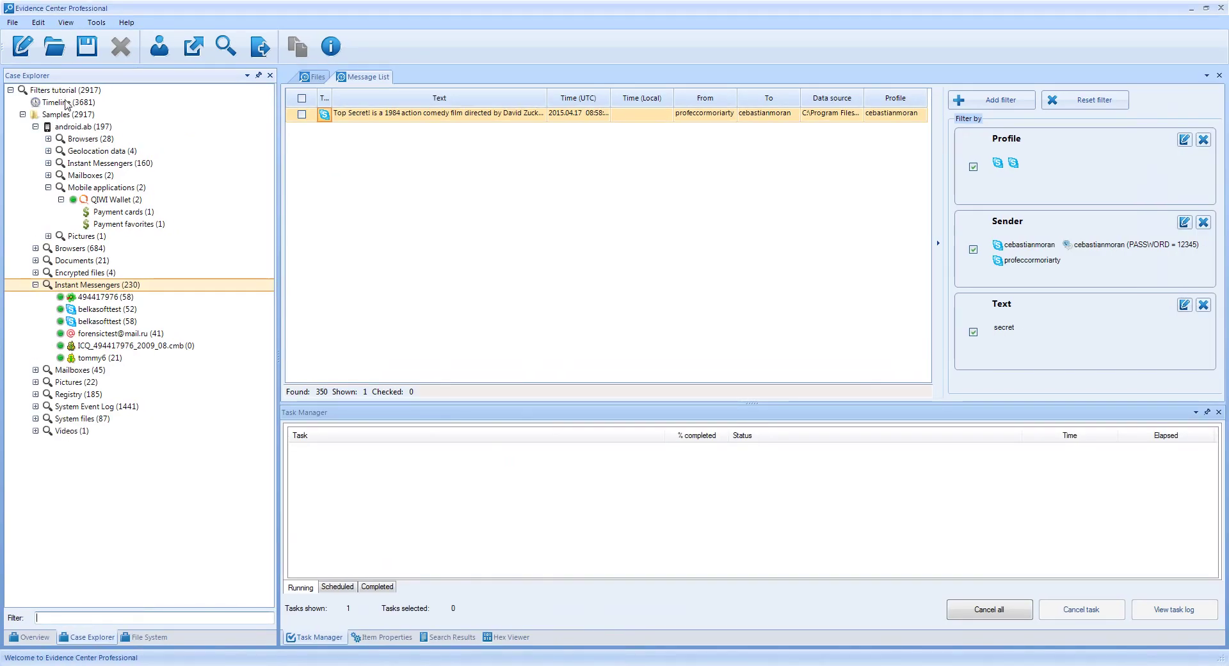
{"action": "left_click", "coordinate": [67, 104]}
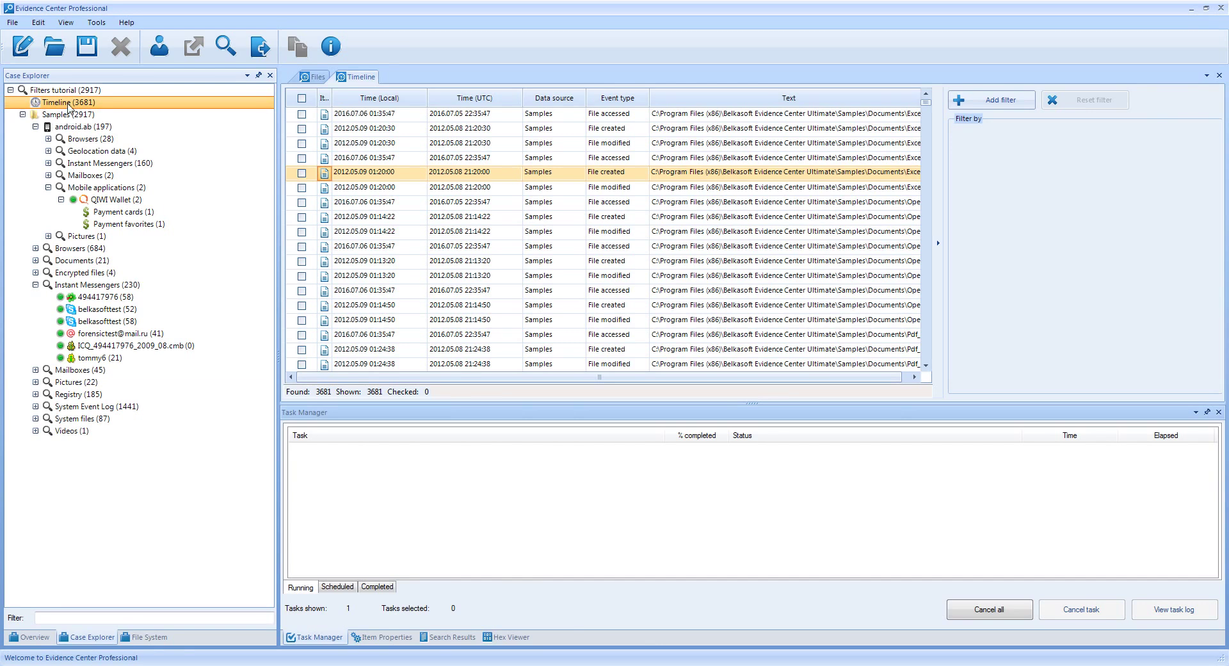
Add an Event type filter for the two 'boot' event types, narrowing the Timeline to 98 events
{"action": "left_click", "coordinate": [984, 106]}
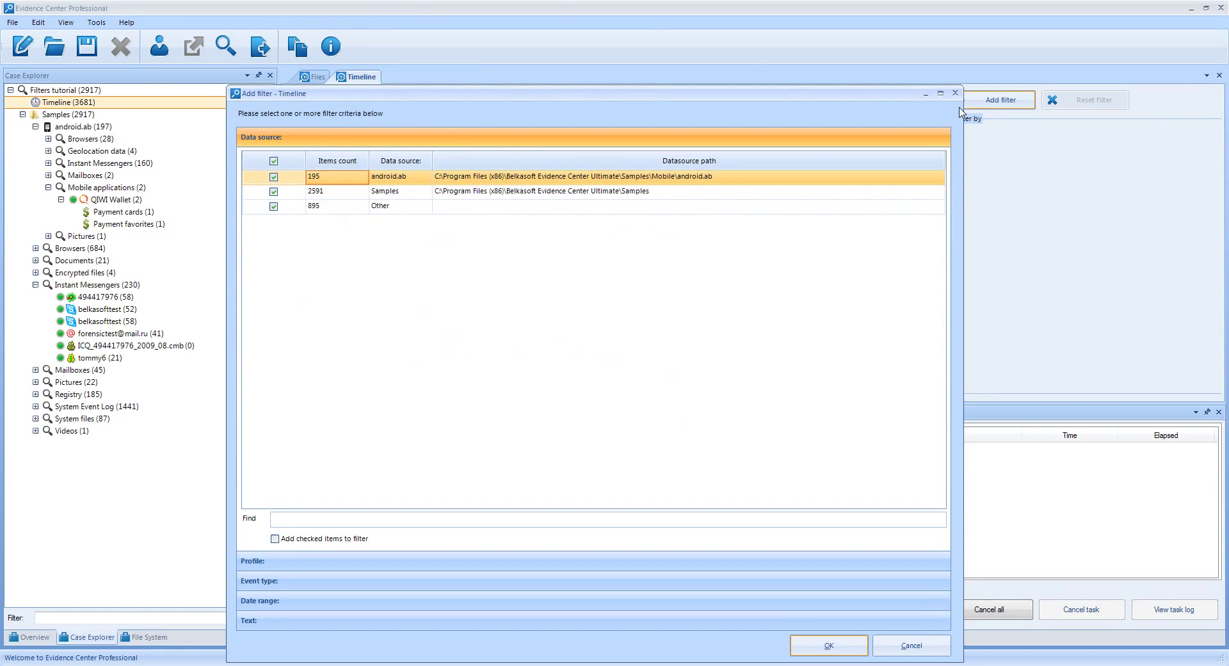
{"action": "left_click", "coordinate": [268, 585]}
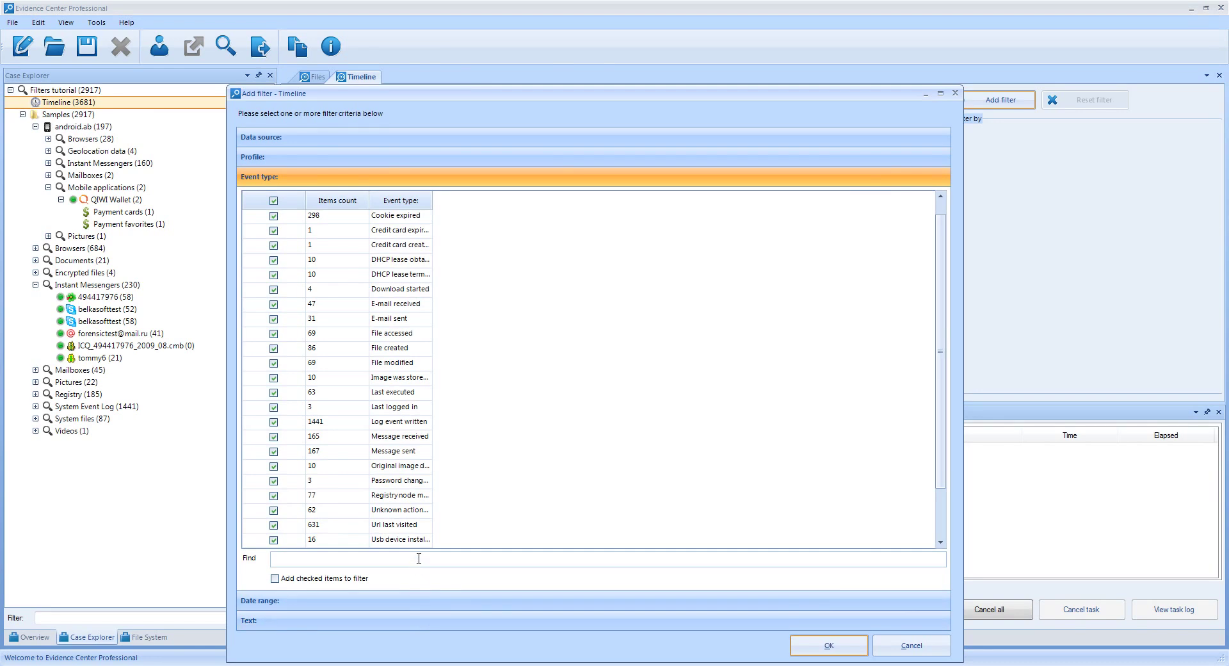
{"action": "type", "text": "oot"}
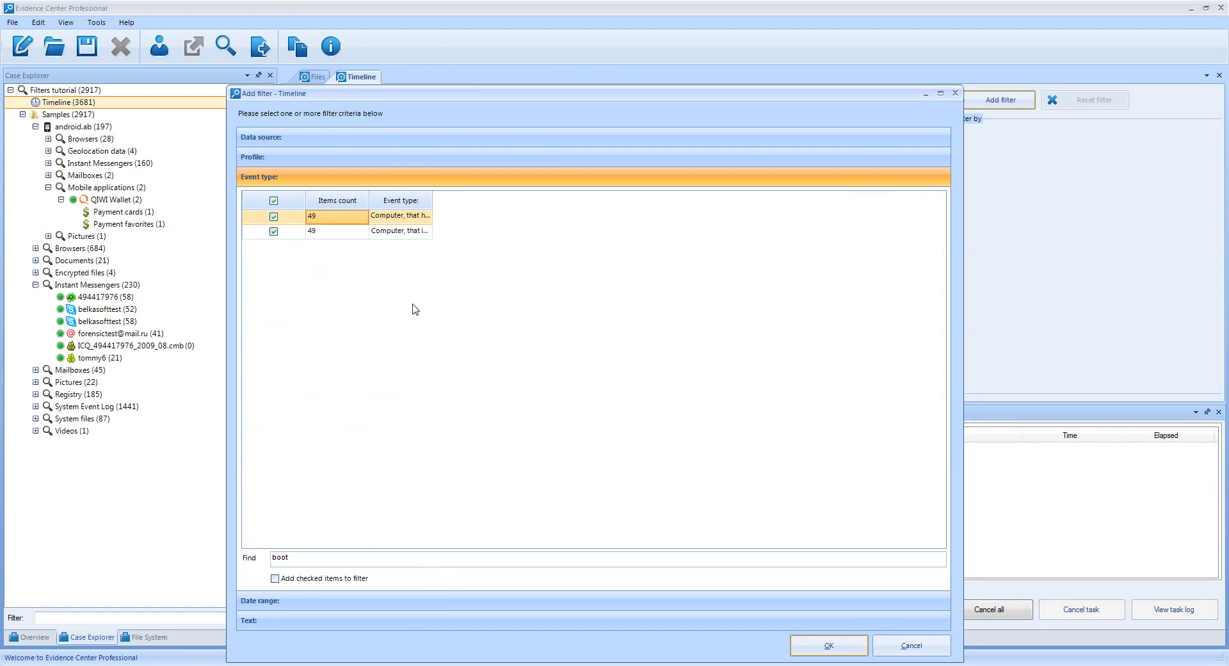
{"action": "left_click_drag", "start_coordinate": [430, 198], "coordinate": [637, 200]}
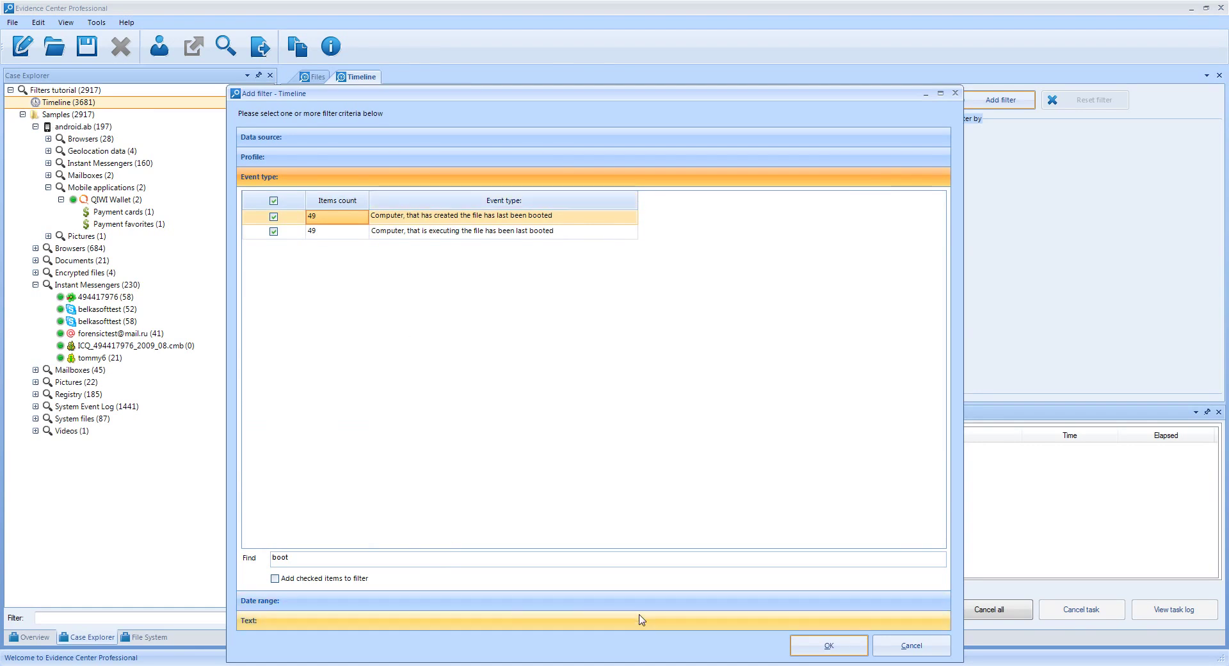
{"action": "left_click", "coordinate": [825, 646]}
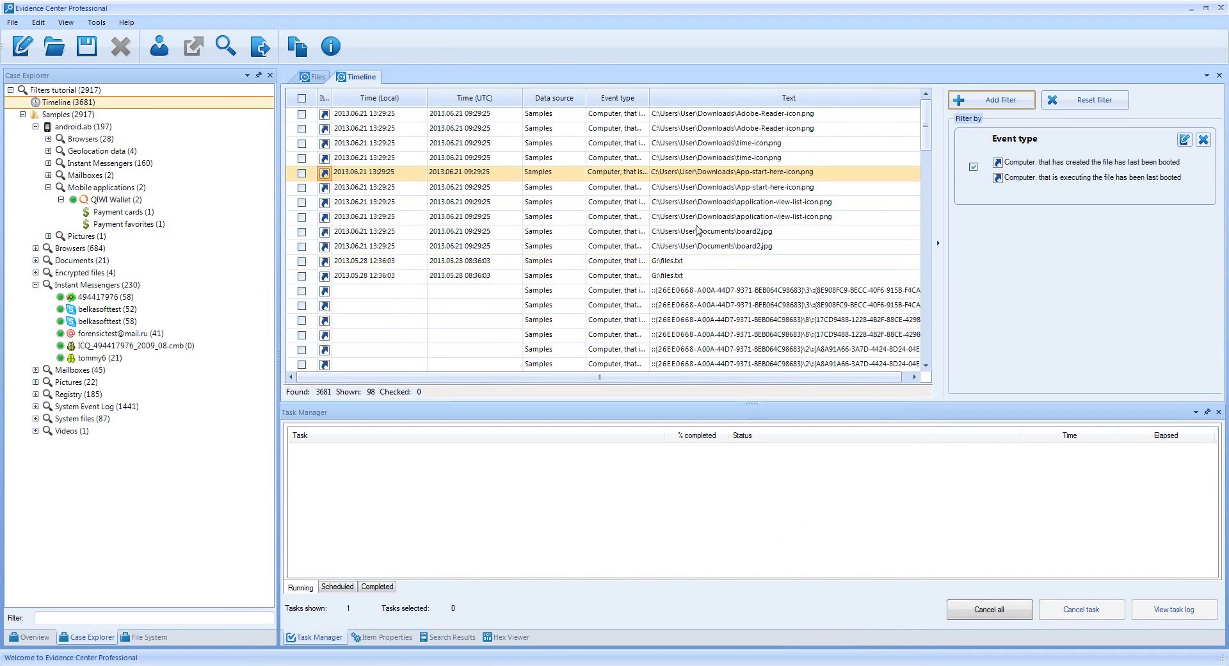
Check all 98 boot events and choose 'Create report for checked items...' for them
{"action": "left_click_drag", "start_coordinate": [650, 100], "coordinate": [797, 101]}
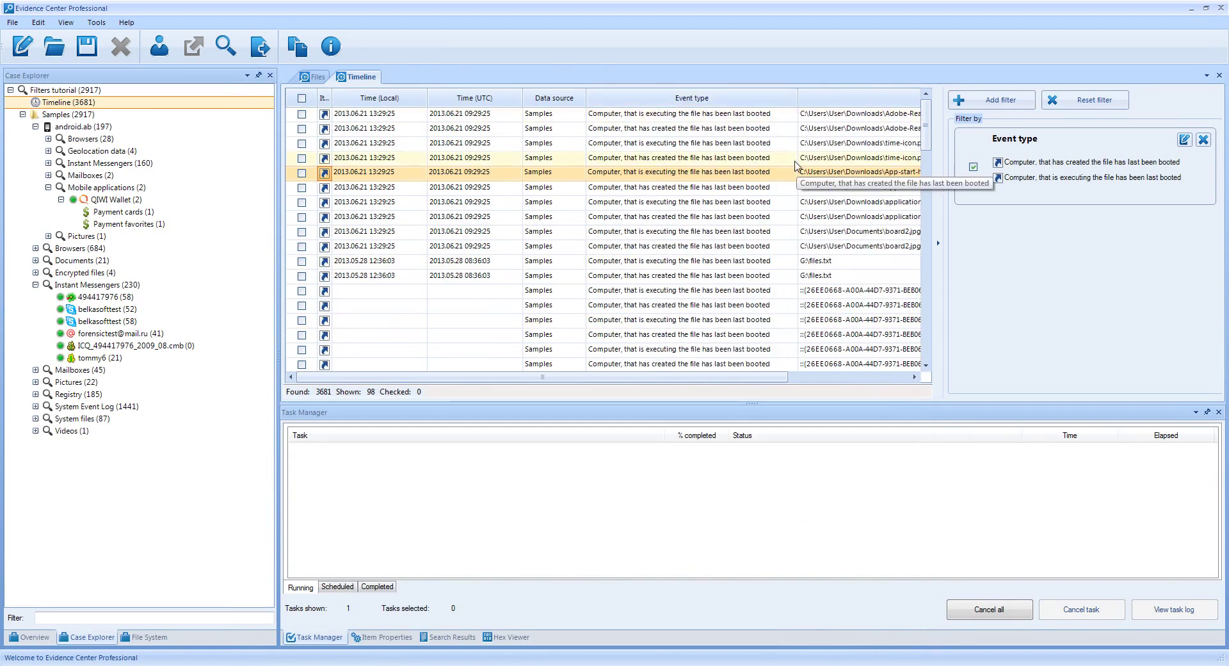
{"action": "left_click", "coordinate": [301, 99]}
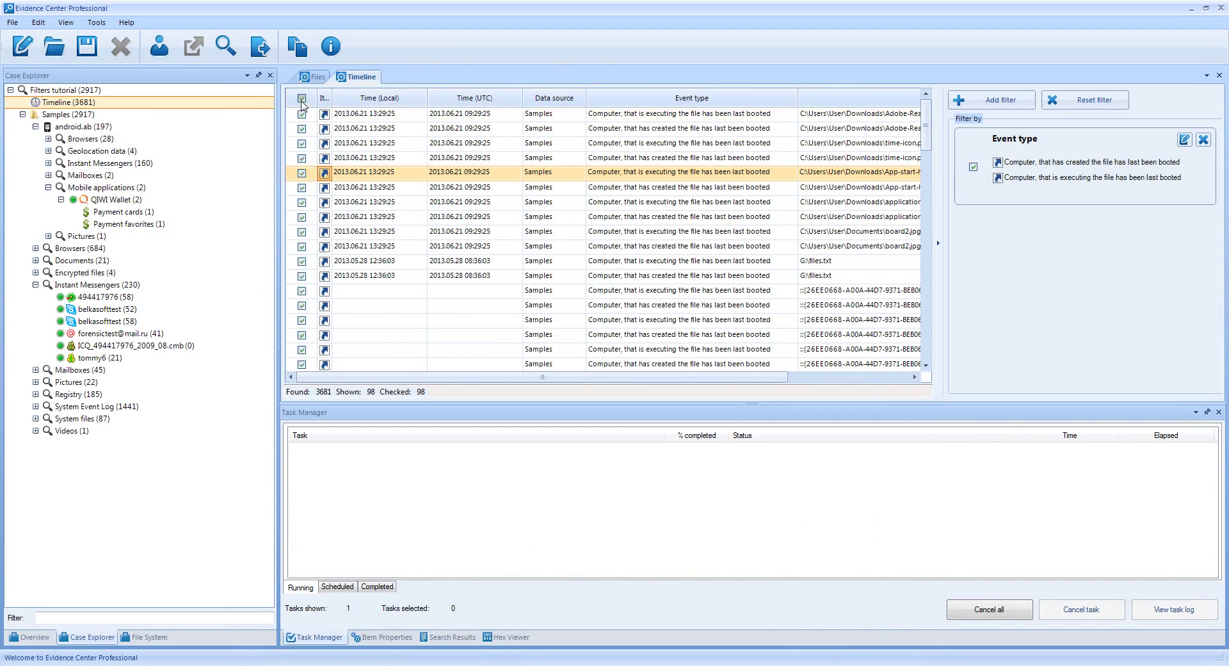
{"action": "right_click", "coordinate": [373, 219]}
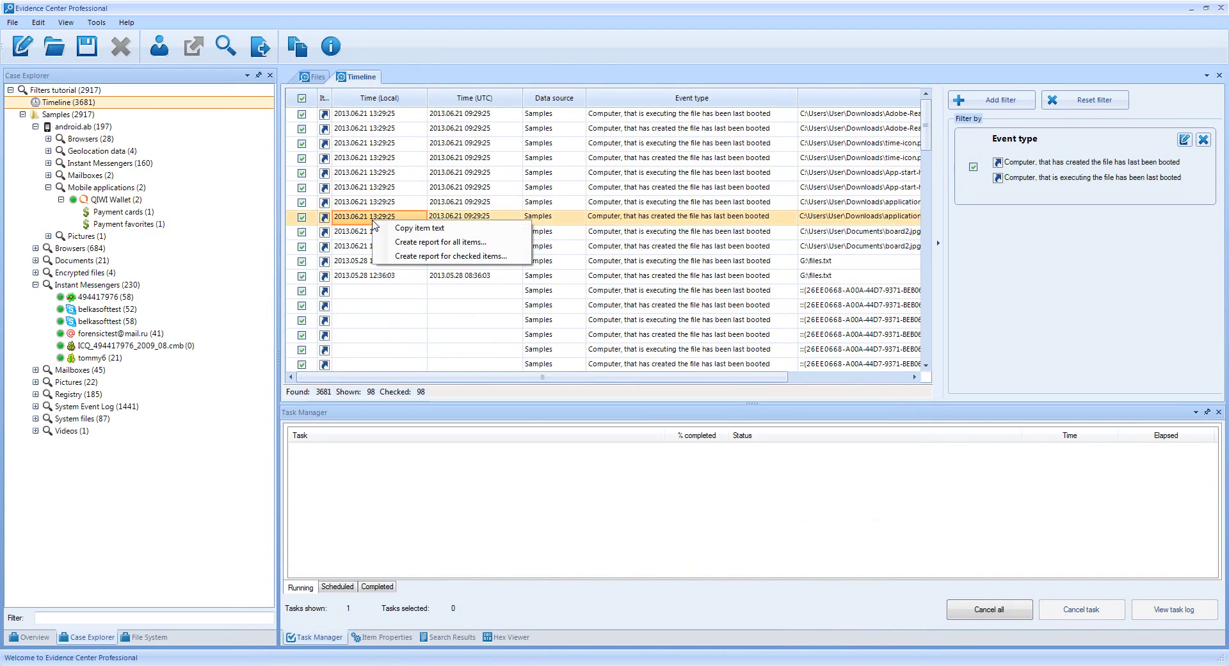
{"action": "left_click", "coordinate": [453, 256]}
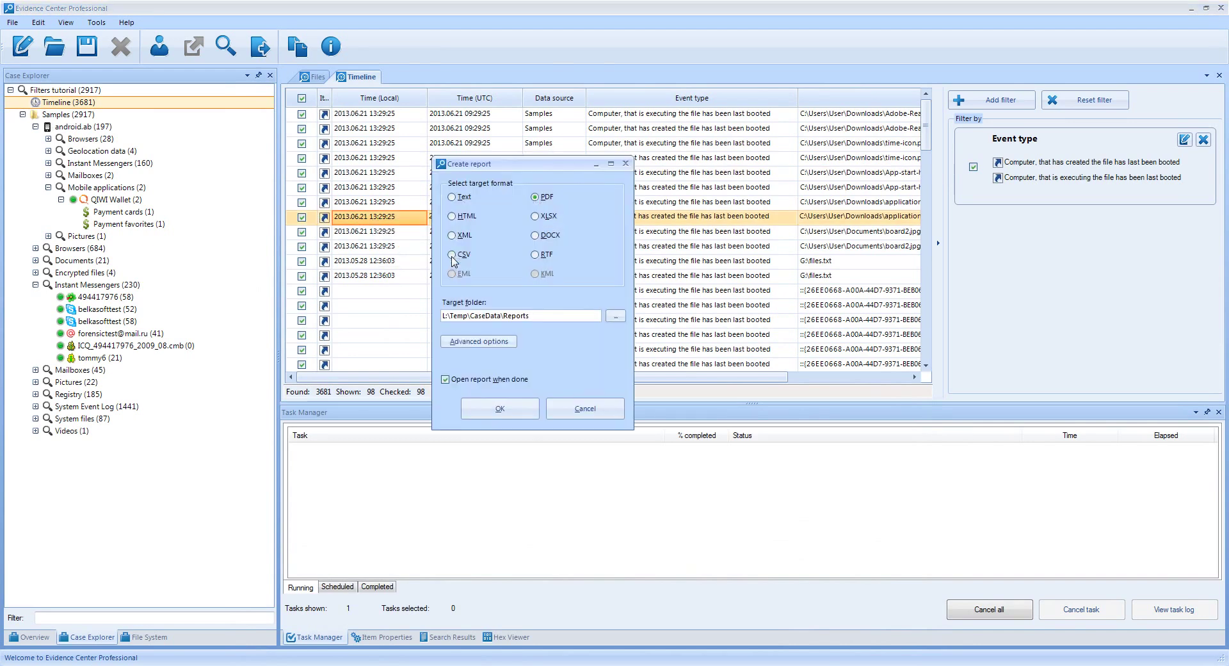